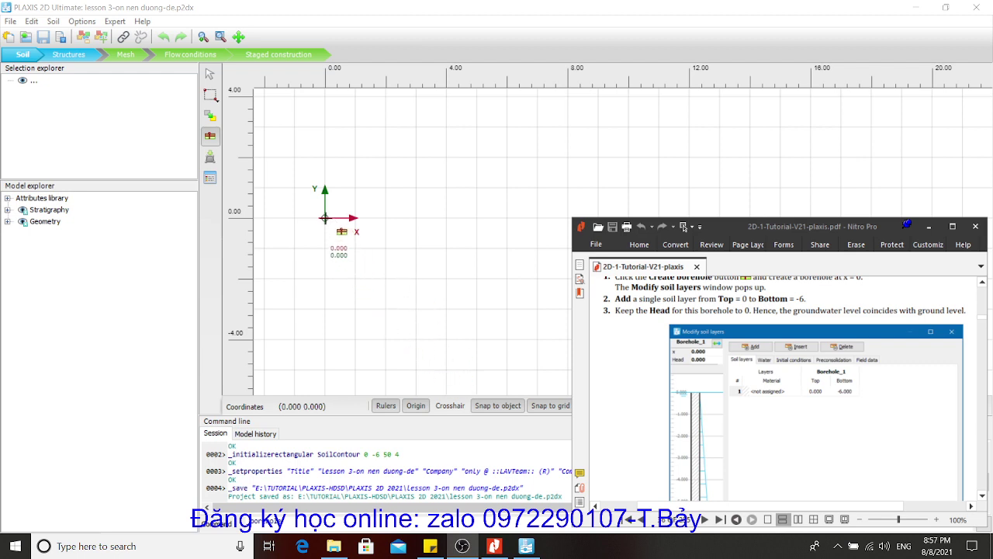
Create a borehole at x = 0 and add one soil layer with its bottom at -6
left_click(325, 219)
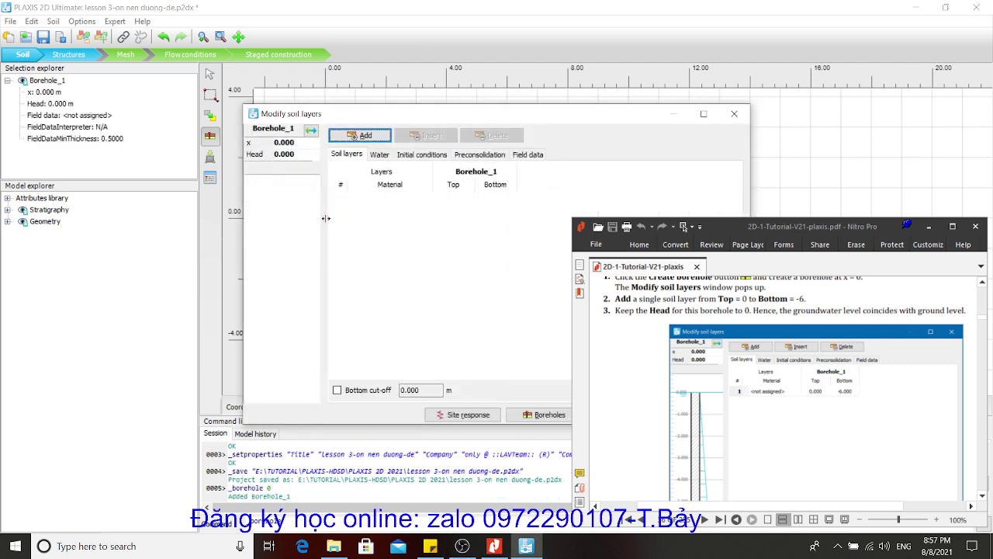
left_click_drag(454, 119, 310, 114)
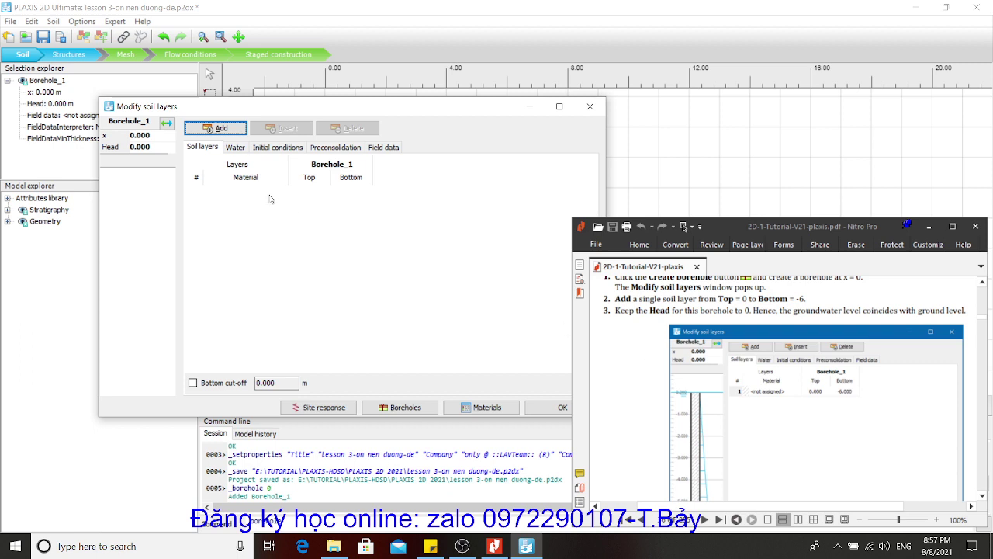
left_click(229, 133)
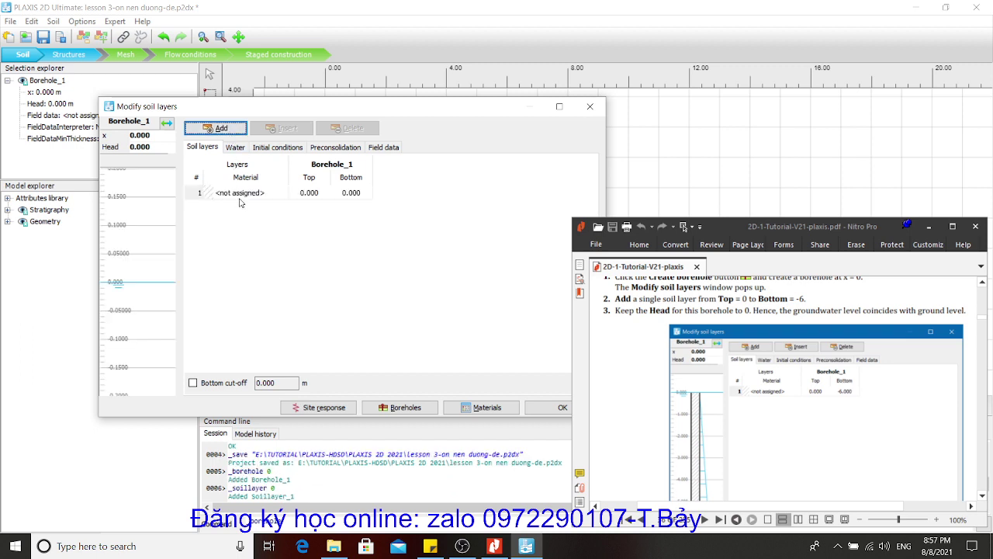
left_click(309, 194)
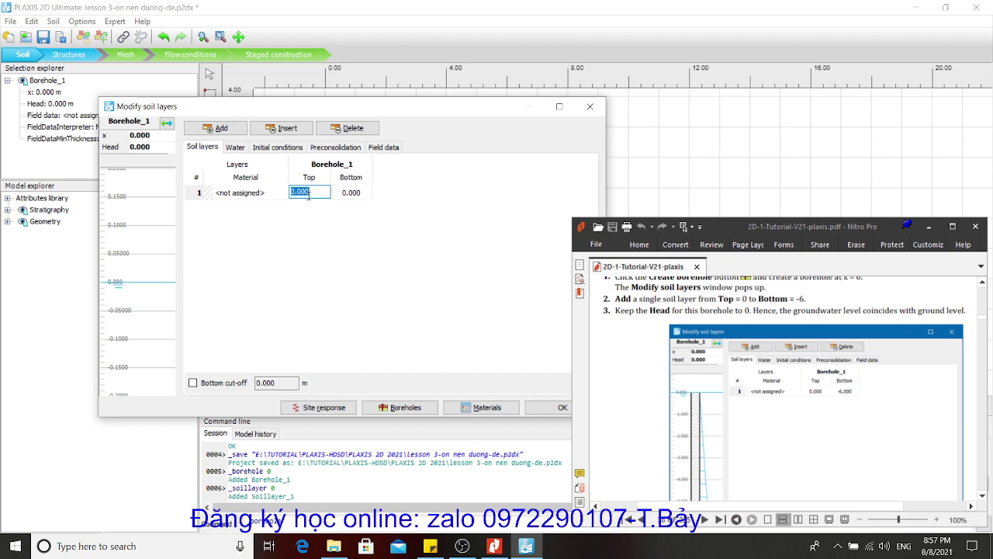
left_click(351, 194)
type("-6")
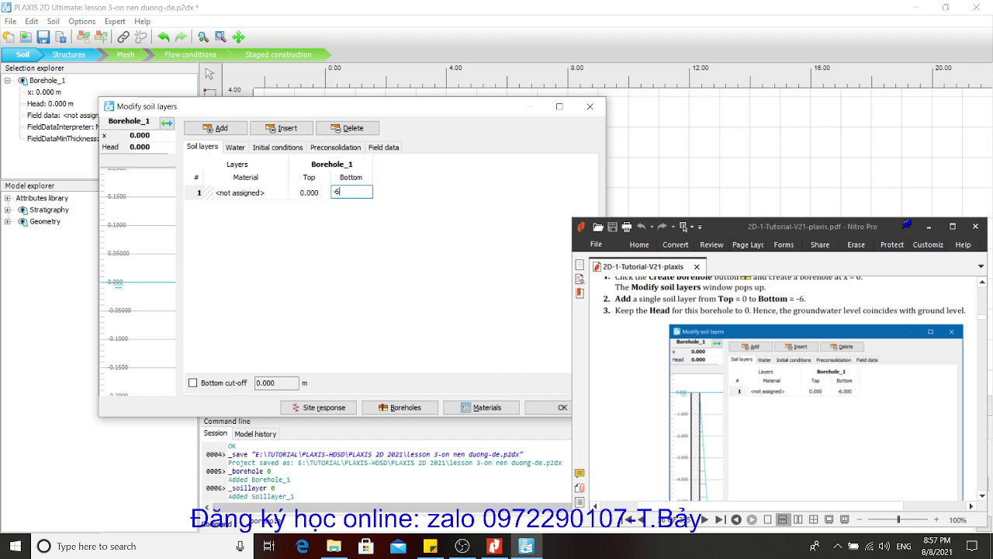
left_click(272, 228)
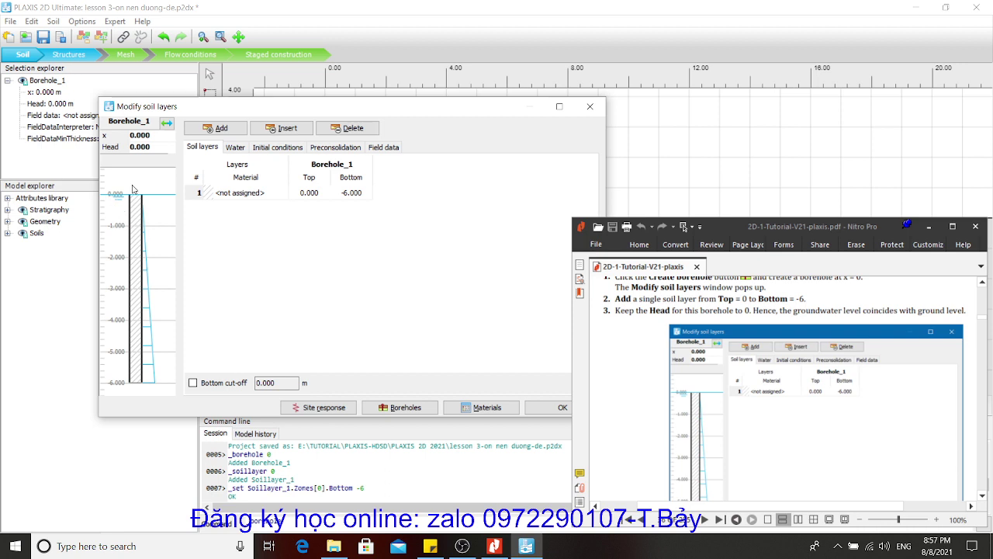
Try a head of -1 for the borehole and set the head back to 0
left_click_drag(152, 152, 118, 158)
type("-1")
left_click(153, 138)
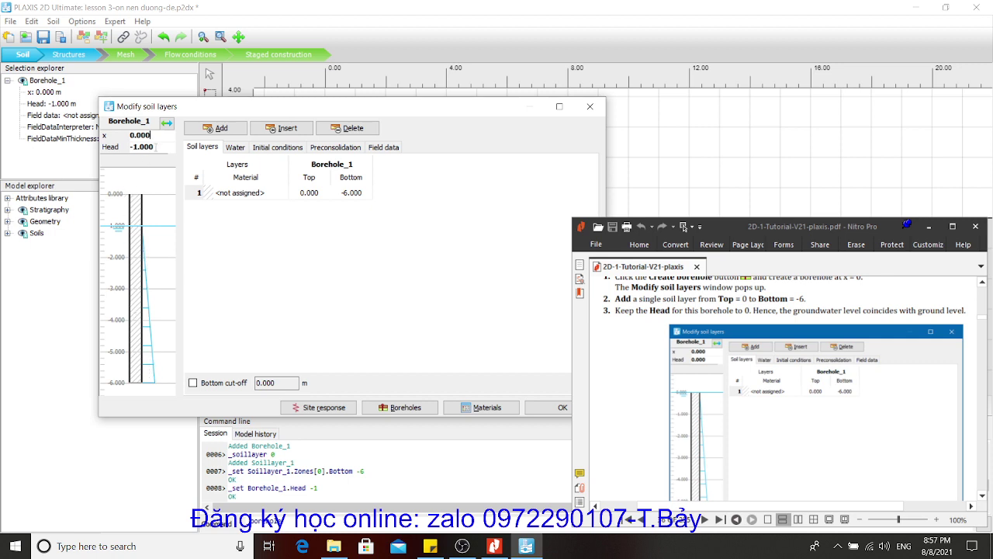
left_click_drag(154, 147, 129, 149)
type("0")
left_click(160, 135)
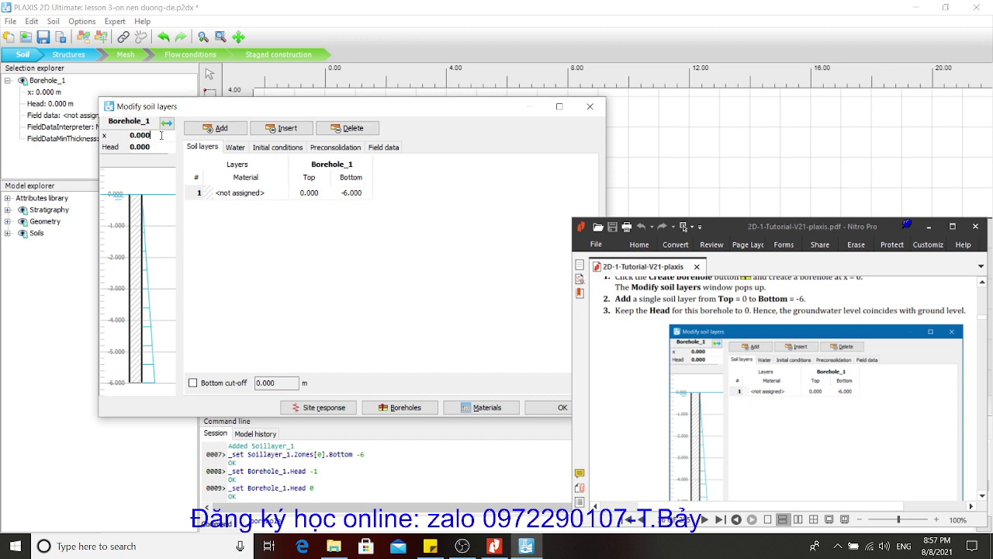
left_click(157, 146)
Consult Table 3 in the tutorial PDF for the material properties of the embankment and clay layer
left_click(646, 359)
scroll(644, 358, "down", 6)
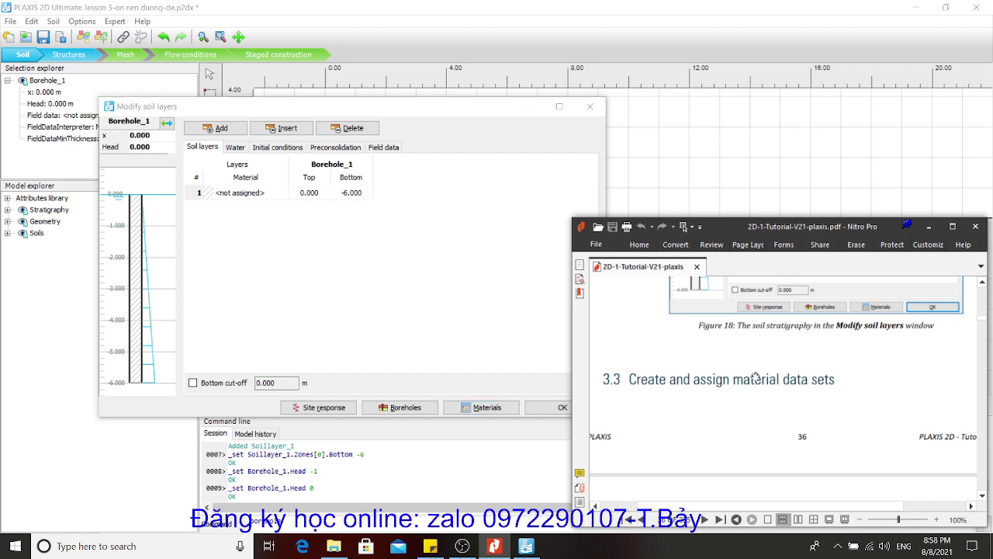
scroll(722, 368, "down", 3)
scroll(723, 368, "down", 2)
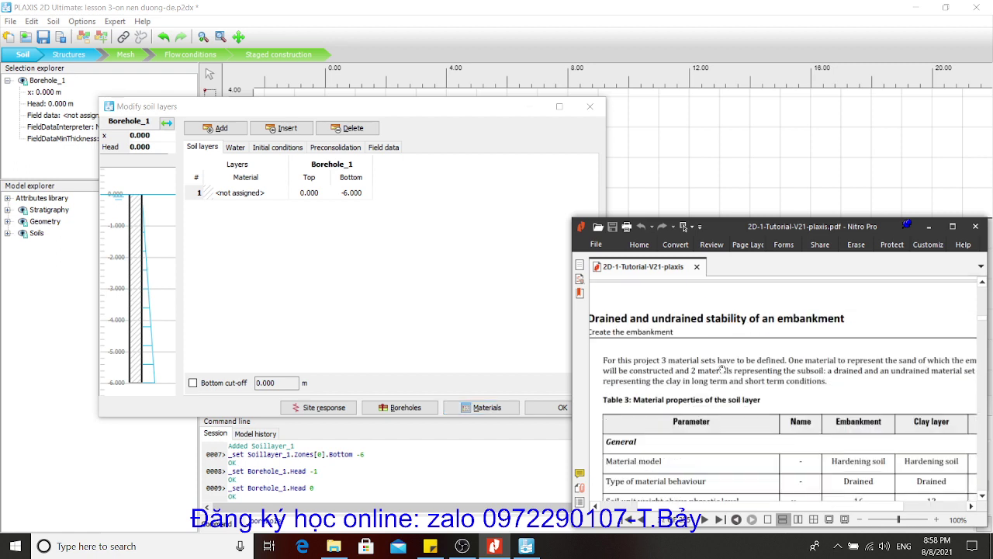
scroll(747, 364, "down", 3)
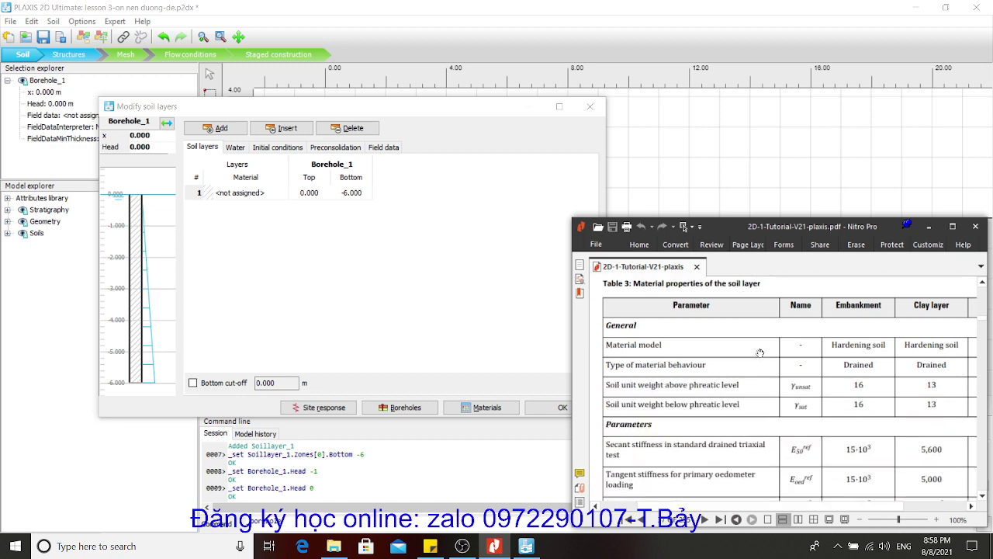
scroll(759, 353, "down", 1)
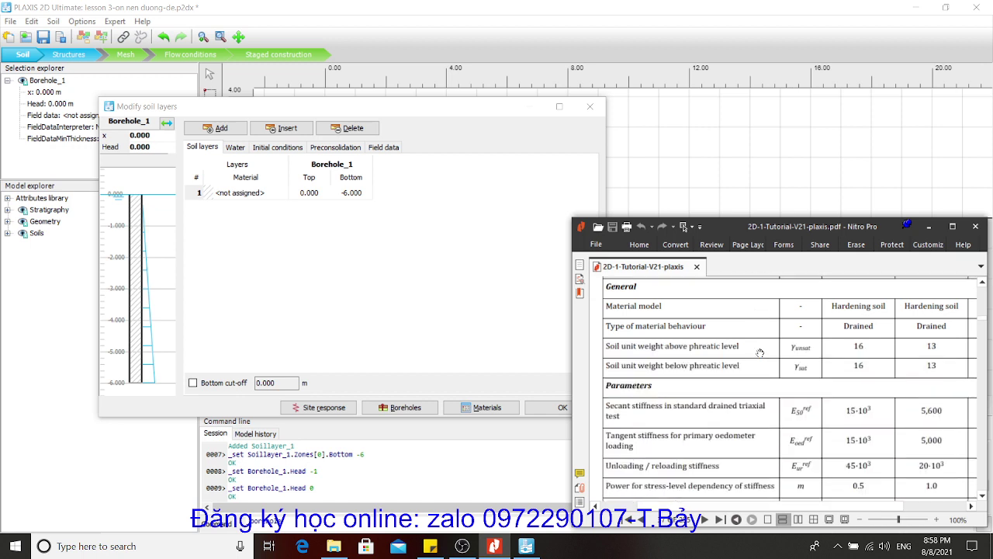
scroll(760, 354, "up", 1)
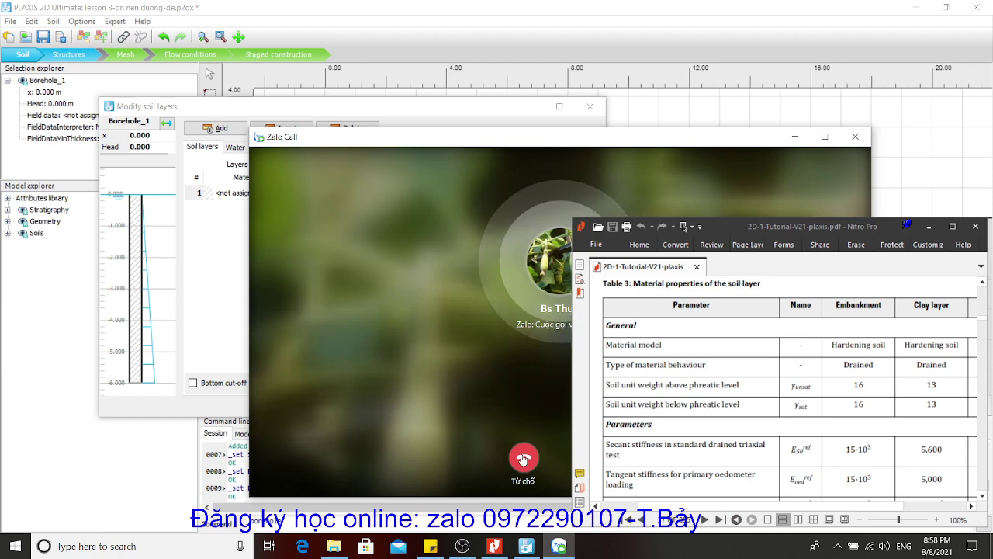
Decline the incoming Zalo call and return to the tutorial PDF
left_click(527, 459)
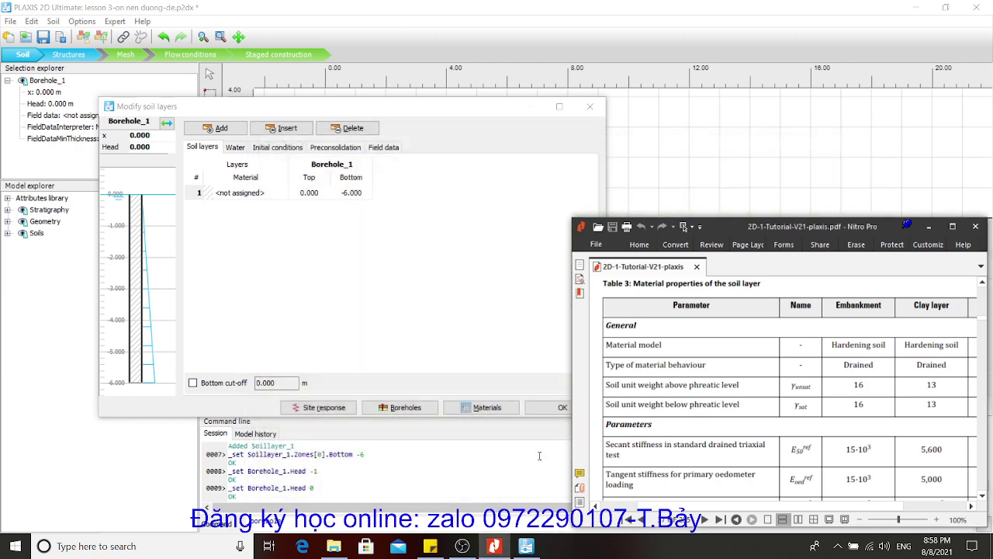
left_click(838, 545)
right_click(852, 493)
left_click(870, 487)
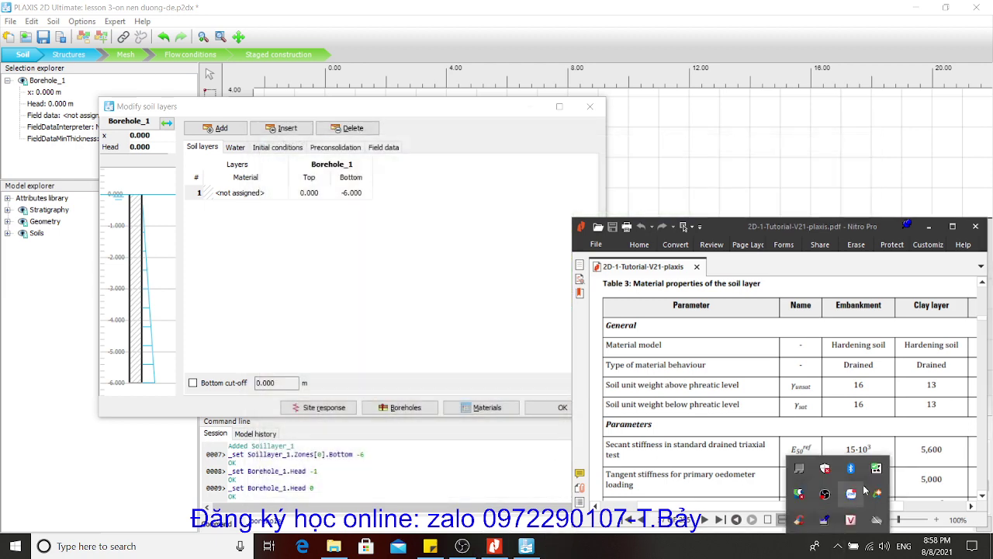
left_click(786, 345)
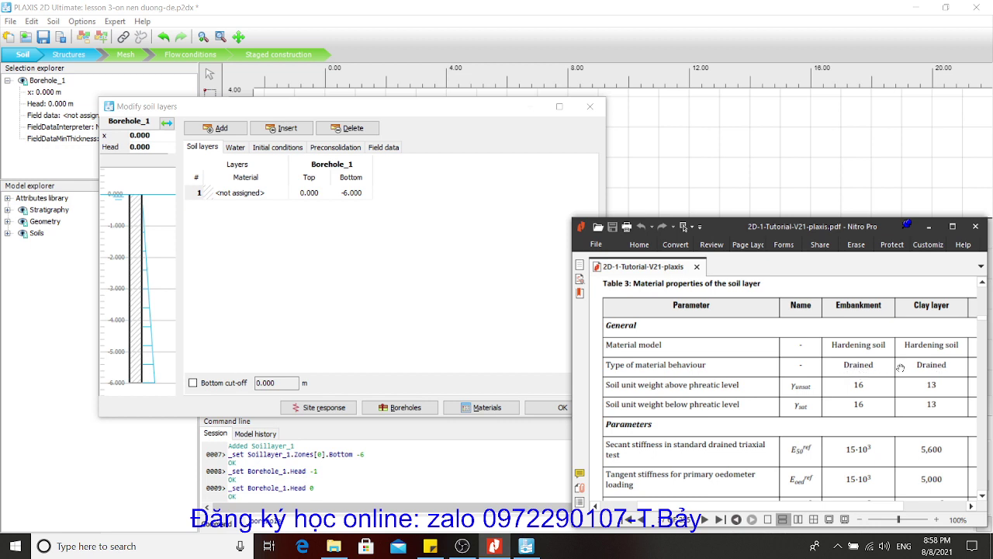
Create a new soil material set named Embankment with the Hardening soil material model
left_click_drag(885, 387, 901, 443)
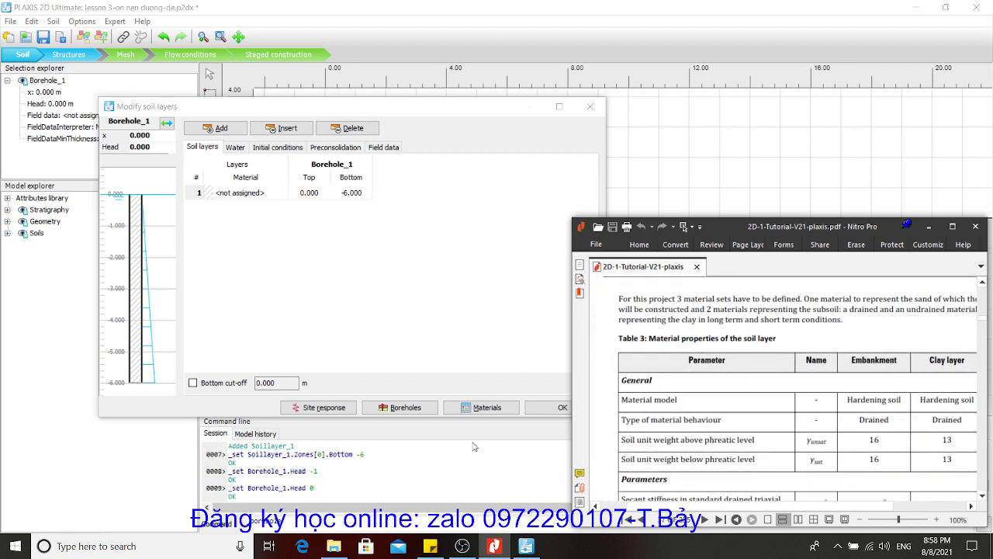
left_click(489, 410)
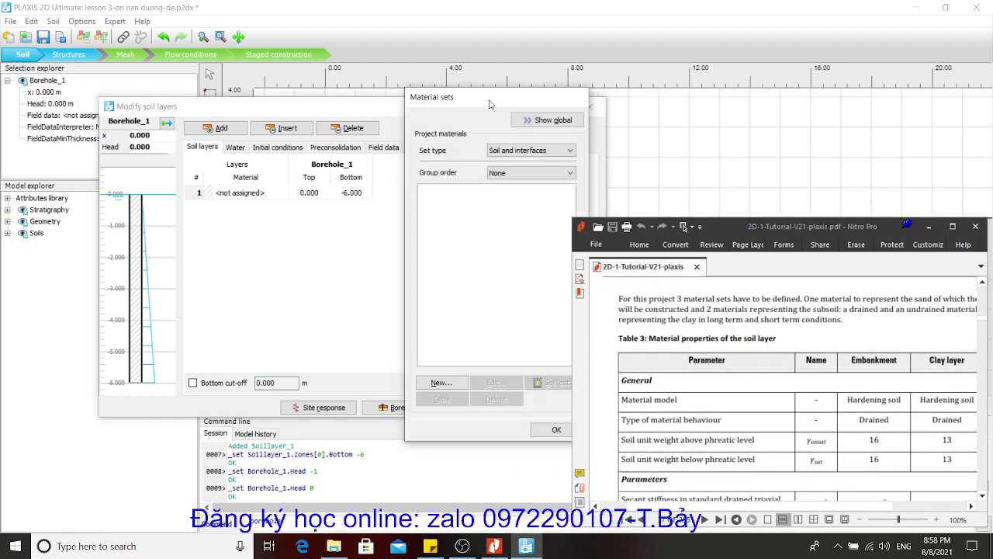
left_click_drag(490, 100, 313, 95)
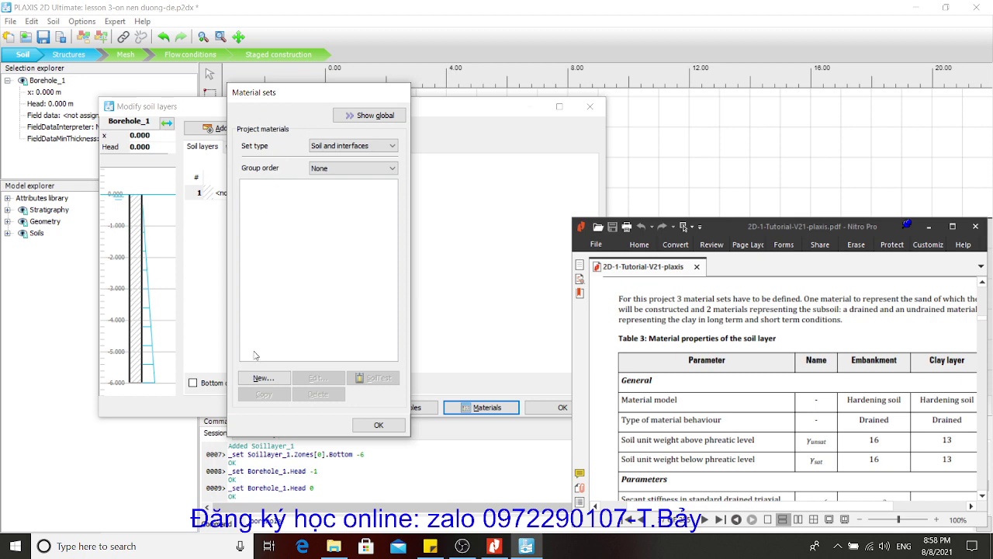
left_click(262, 378)
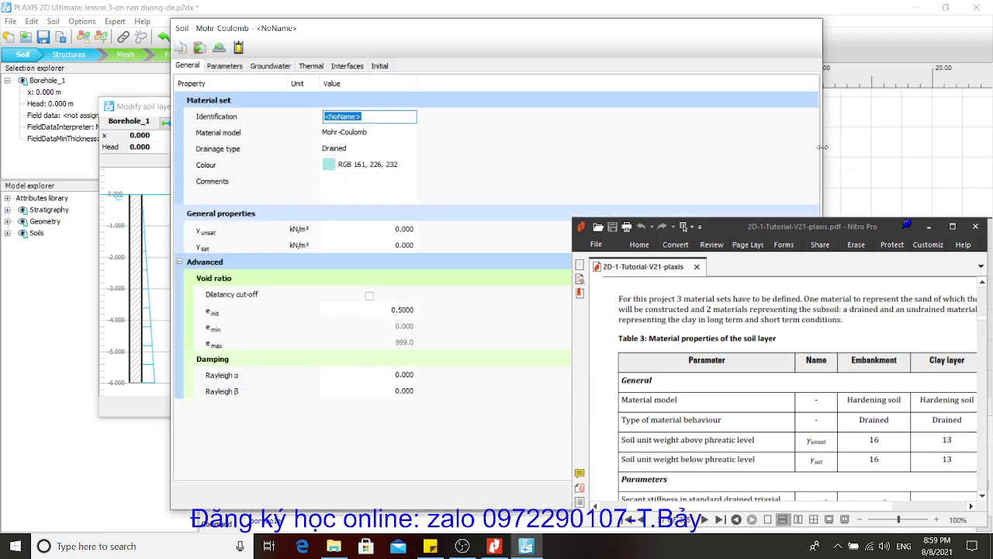
left_click_drag(821, 151, 500, 146)
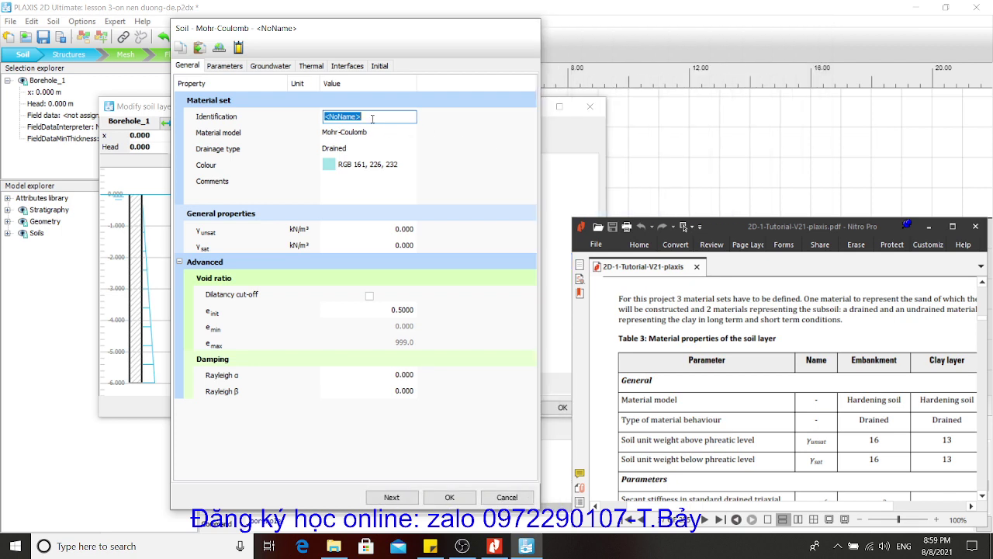
type("Embankment")
left_click(402, 134)
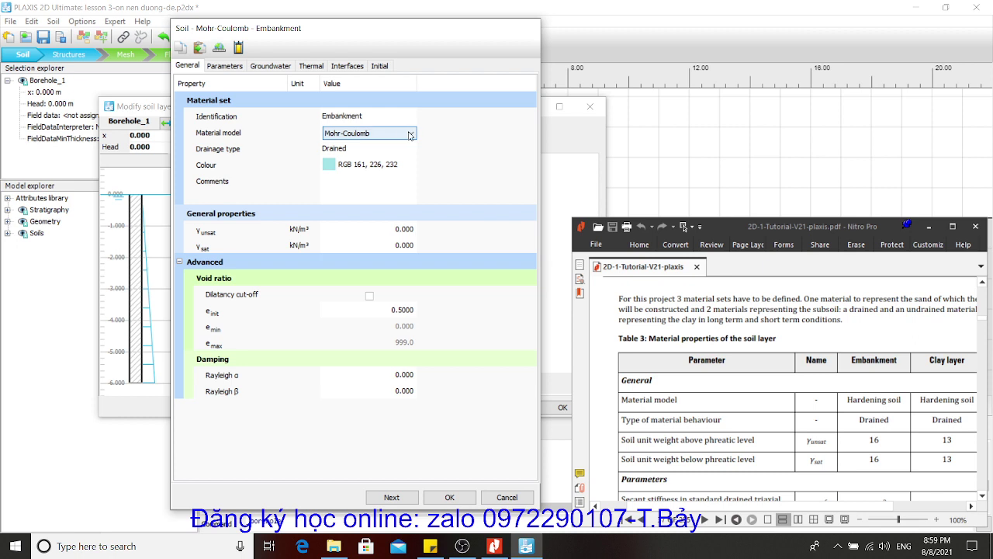
left_click(410, 135)
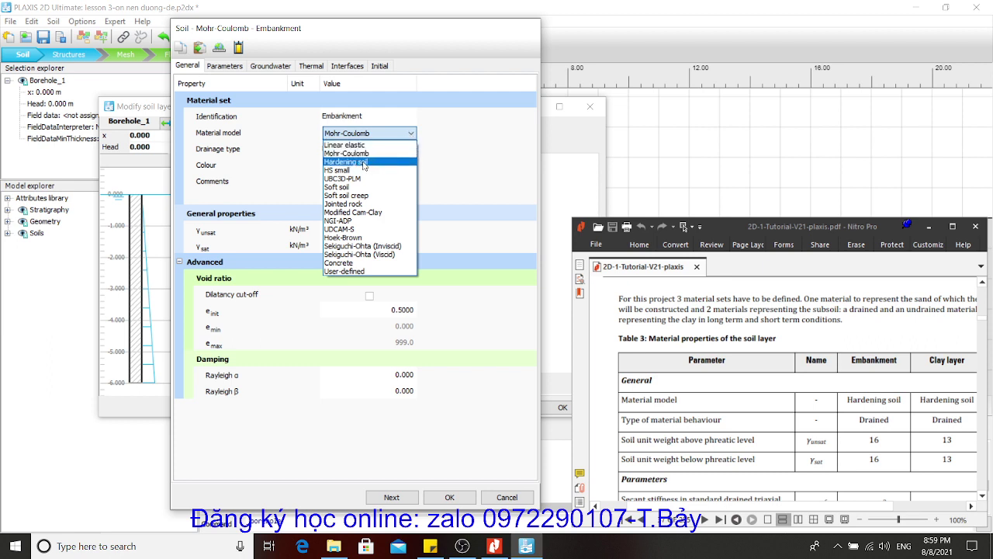
left_click(364, 163)
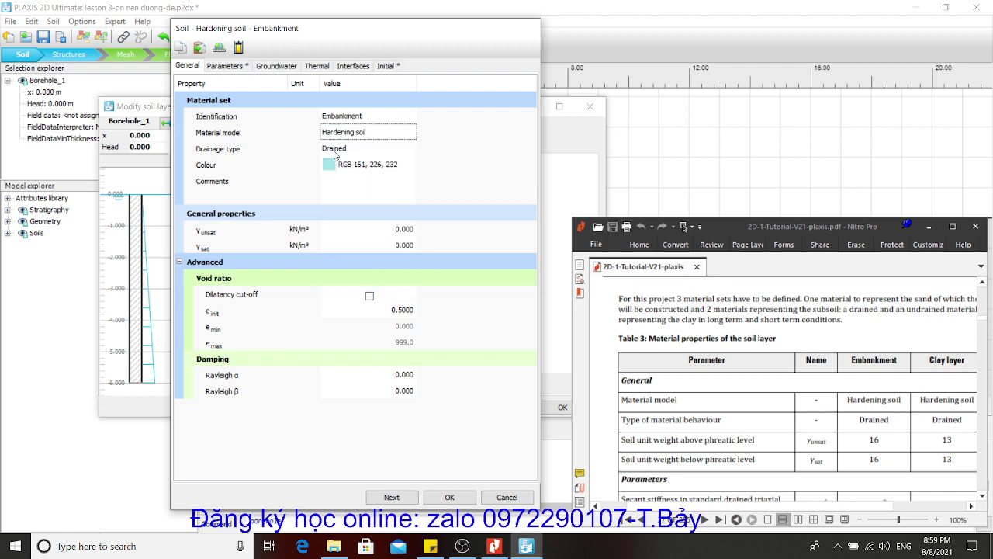
Examine the drainage type notes for the Embankment material, focusing on the definition of Drained behaviour
left_click(347, 154)
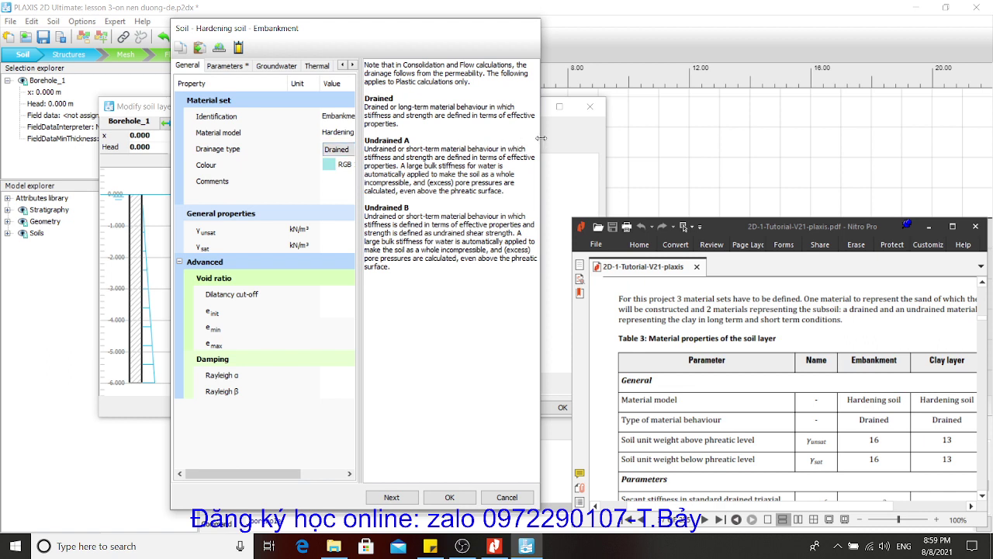
left_click_drag(541, 139, 584, 138)
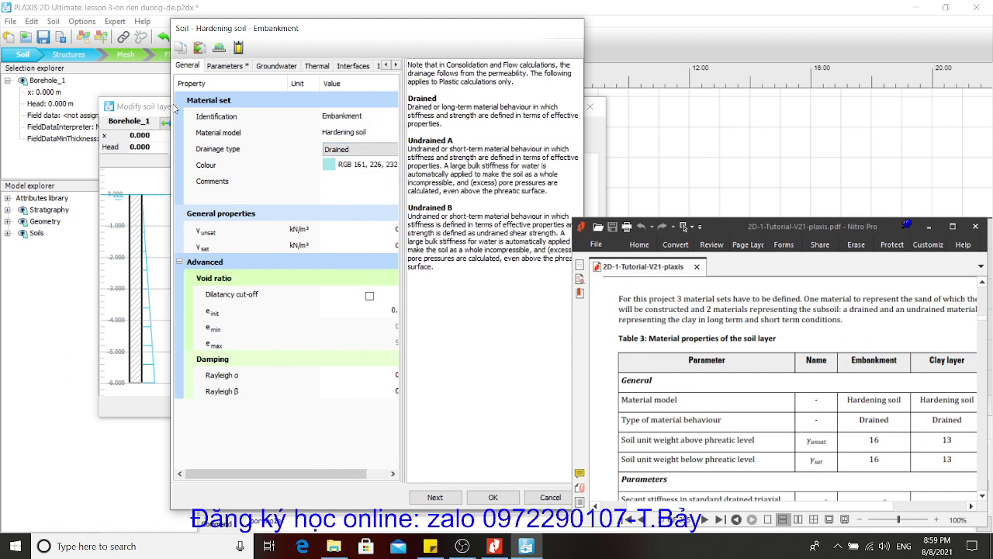
left_click_drag(168, 104, 101, 105)
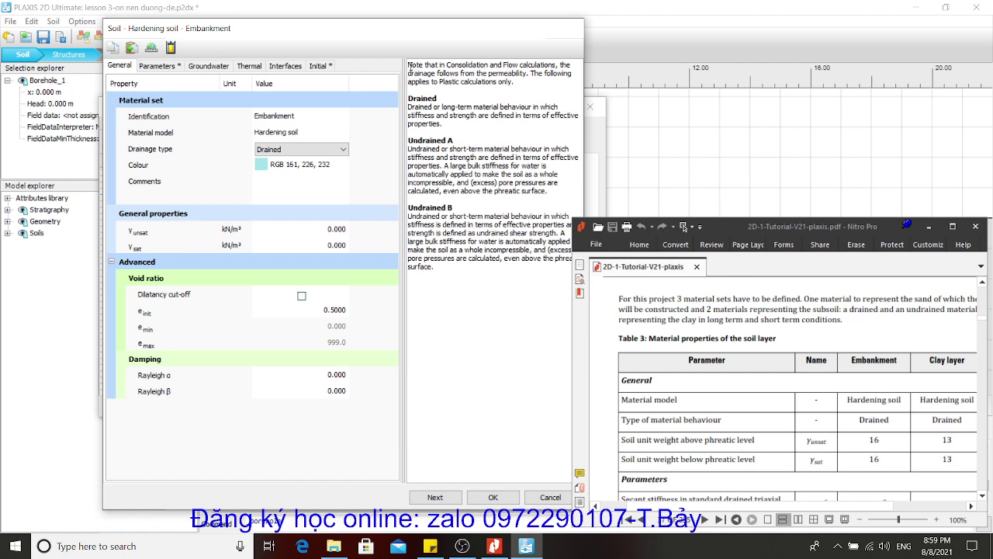
left_click_drag(408, 65, 573, 81)
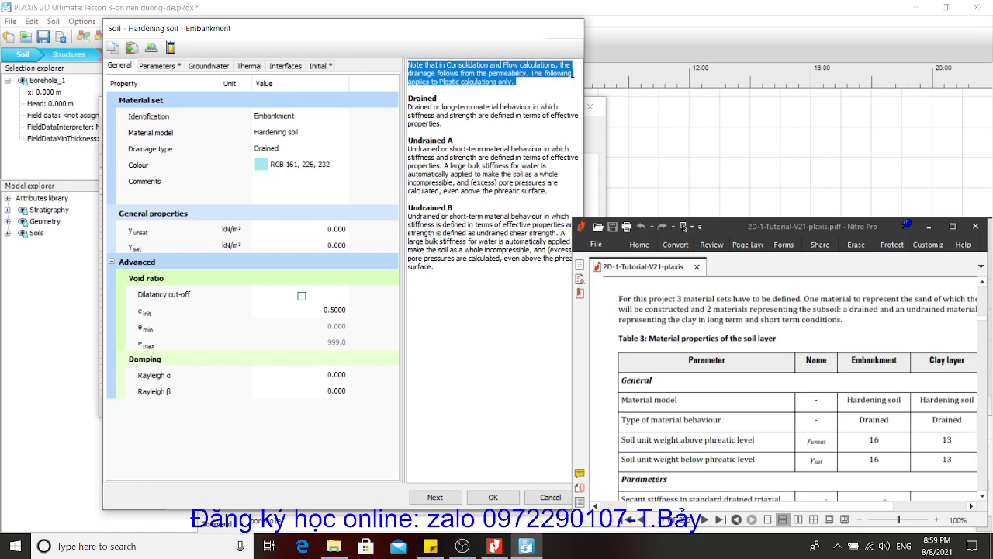
left_click(534, 87)
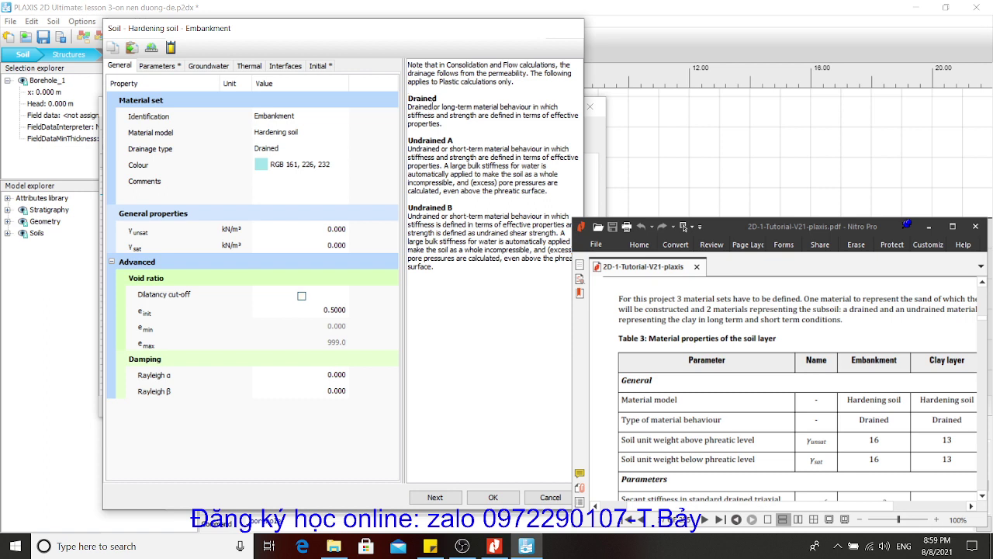
left_click_drag(433, 108, 473, 107)
left_click_drag(474, 106, 509, 107)
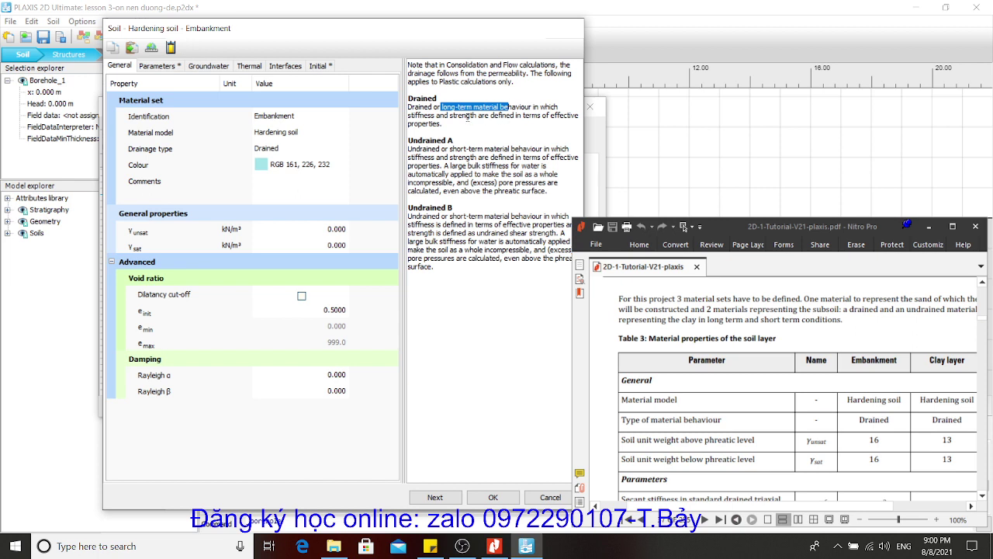
left_click_drag(468, 115, 527, 115)
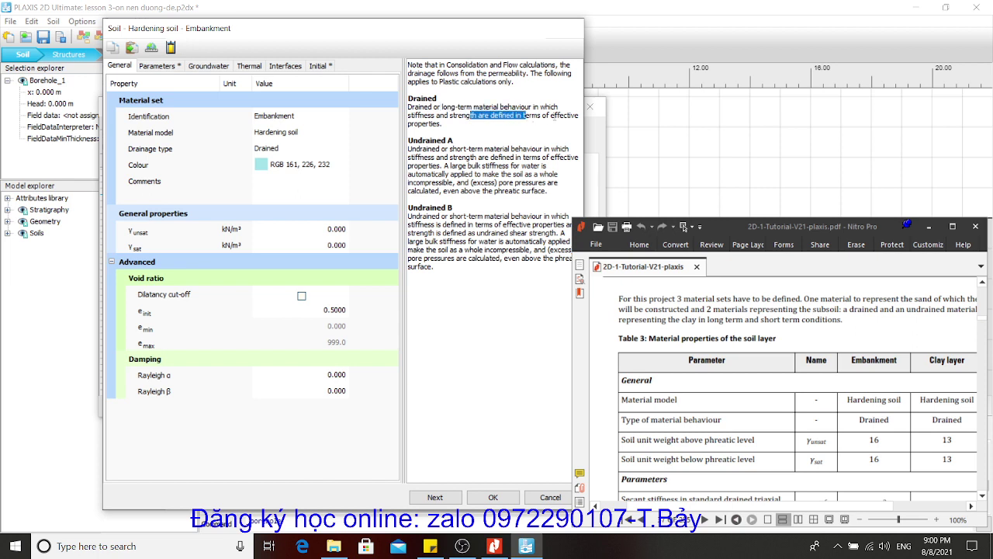
left_click(552, 115)
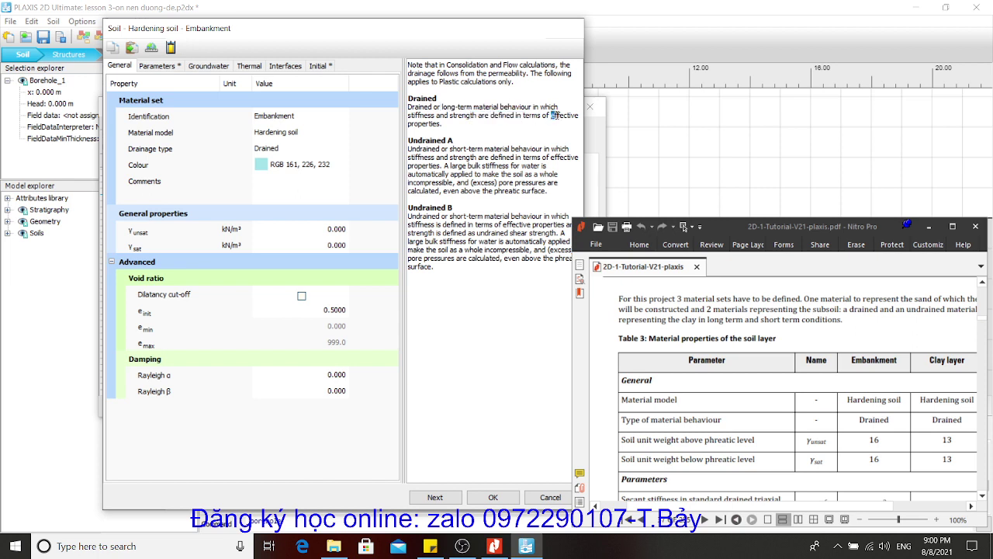
left_click_drag(552, 115, 444, 124)
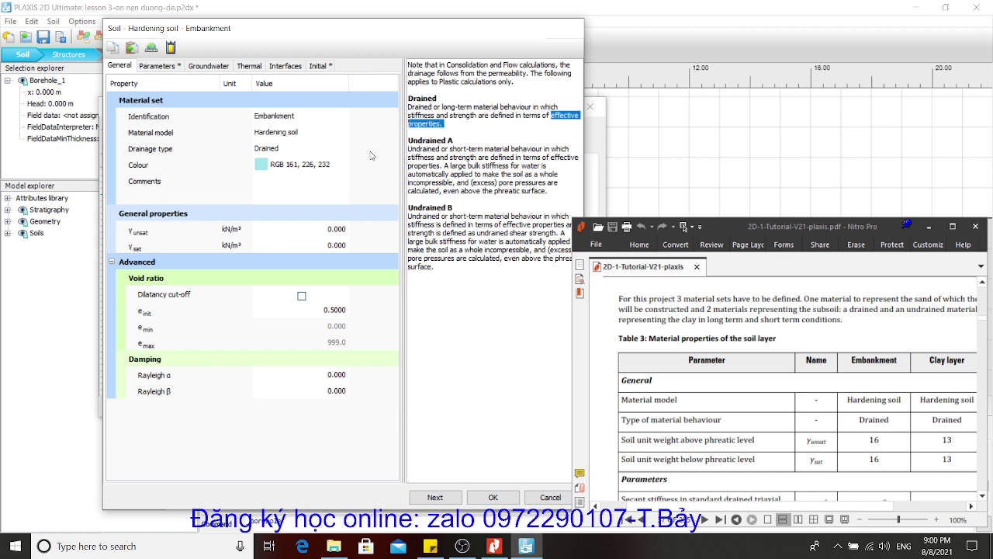
Set the Embankment material's unsaturated and saturated unit weights both to 16 kN/m³
left_click(298, 229)
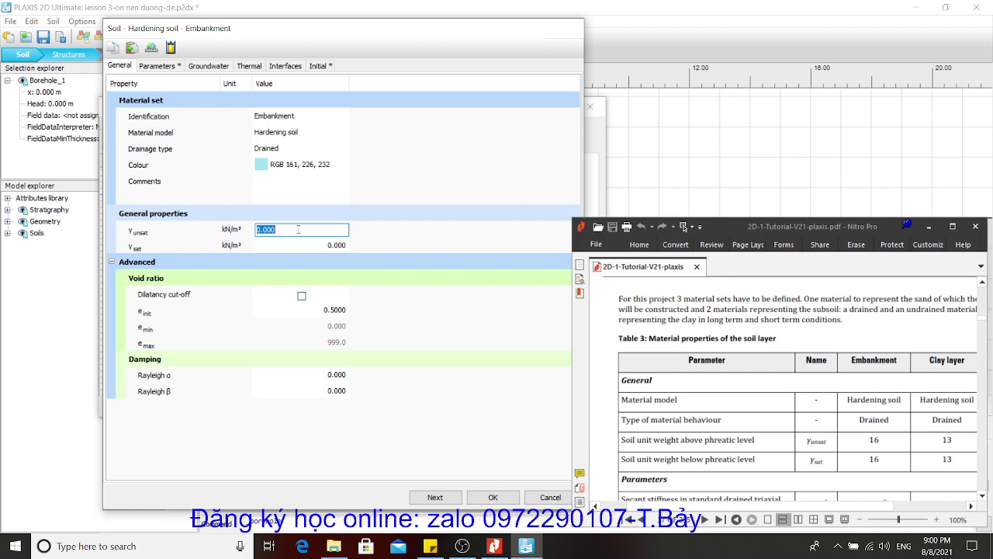
type("16")
key("Tab")
type("16")
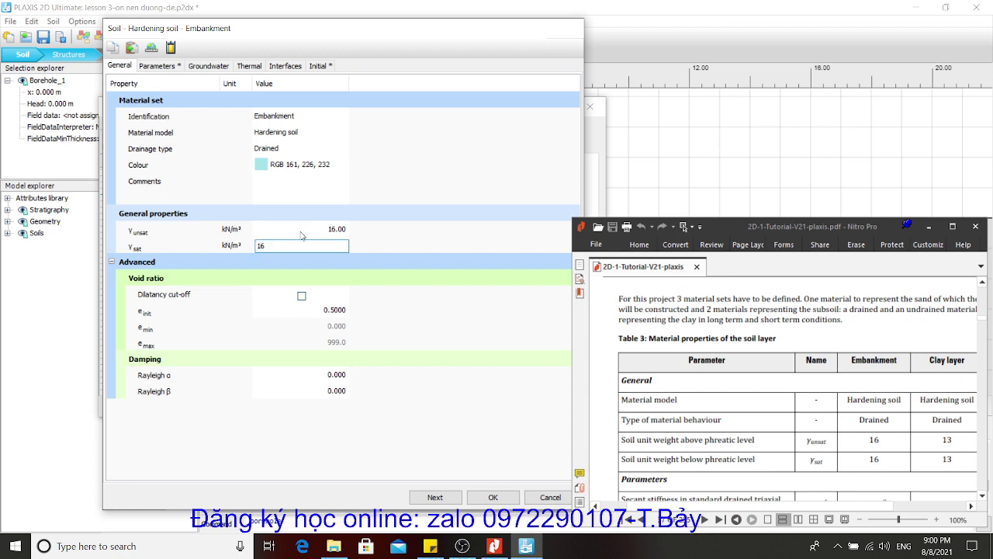
Set the Embankment material's secant stiffness E50ref to 15E3 kN/m², following Table 3
left_click(397, 250)
left_click_drag(737, 432, 736, 351)
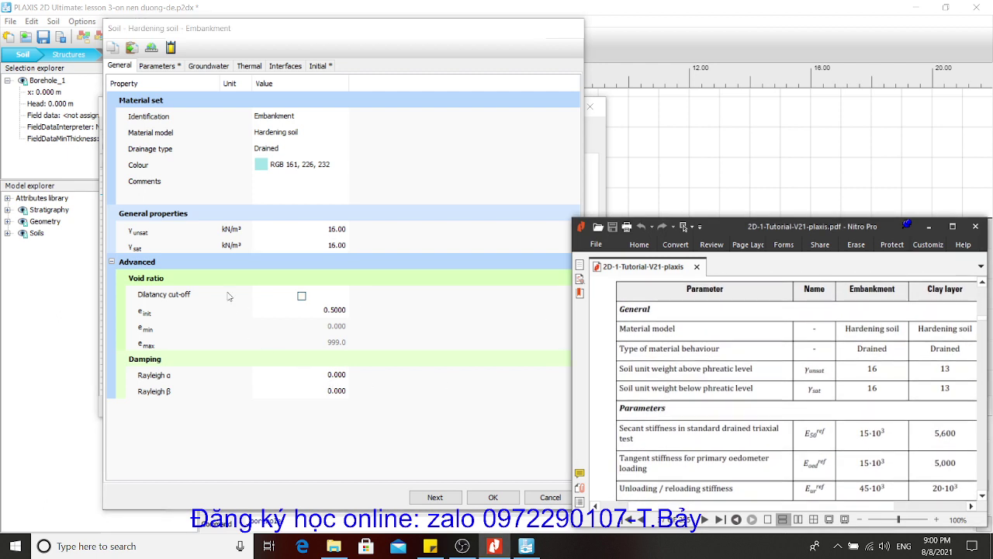
left_click(161, 67)
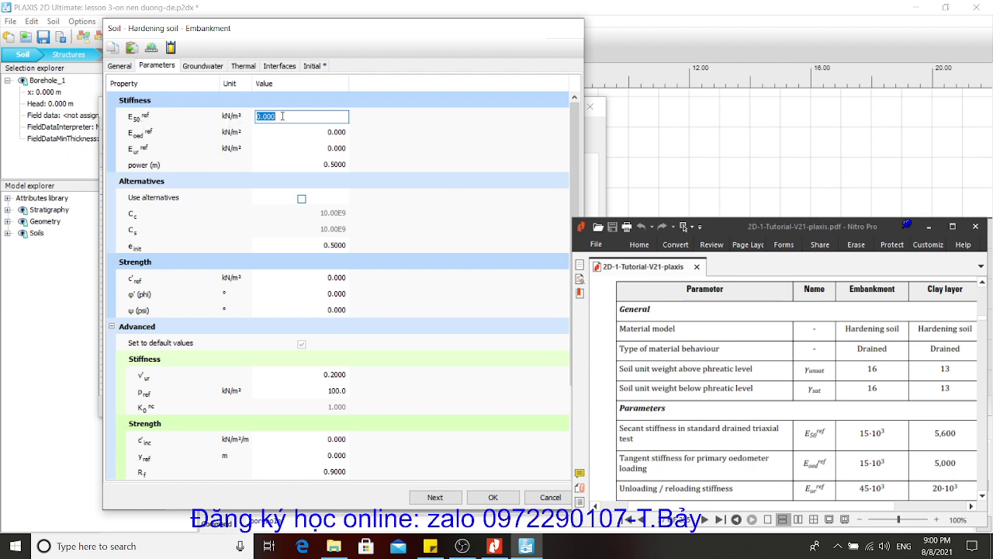
type("15e3")
left_click(304, 134)
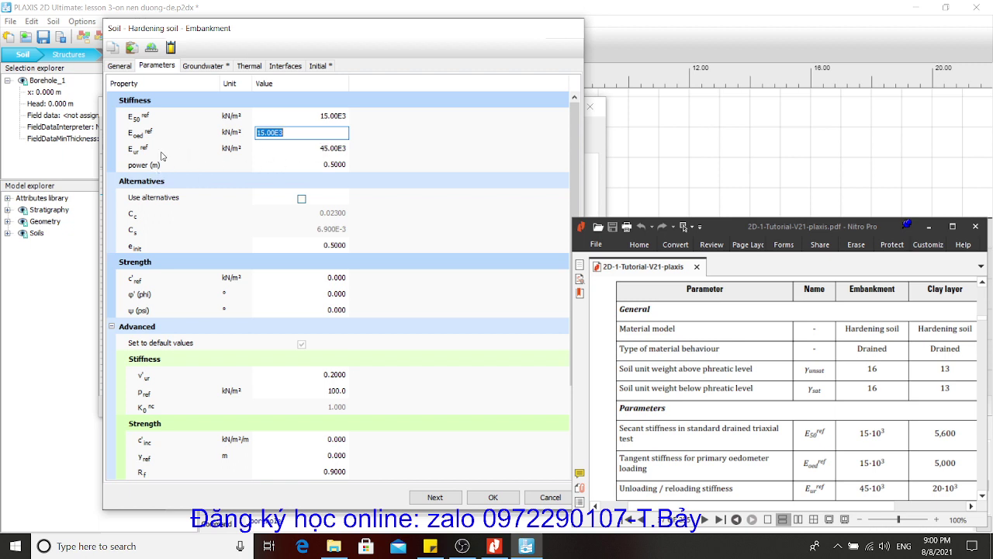
Set the Embankment material's cohesion c'ref to 3 kN/m² and its friction angle to 30°
left_click_drag(777, 421, 770, 359)
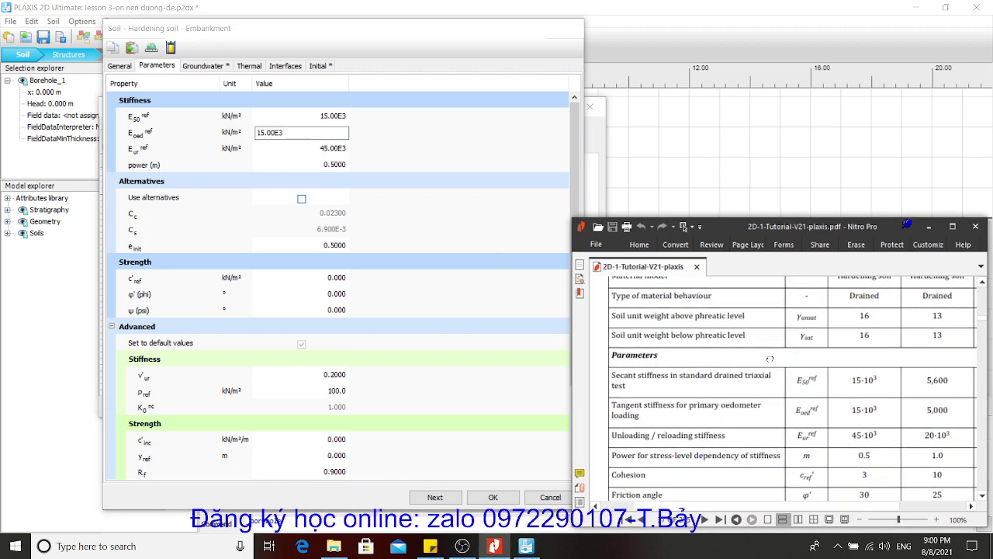
scroll(770, 358, "down", 1)
left_click_drag(747, 426, 751, 395)
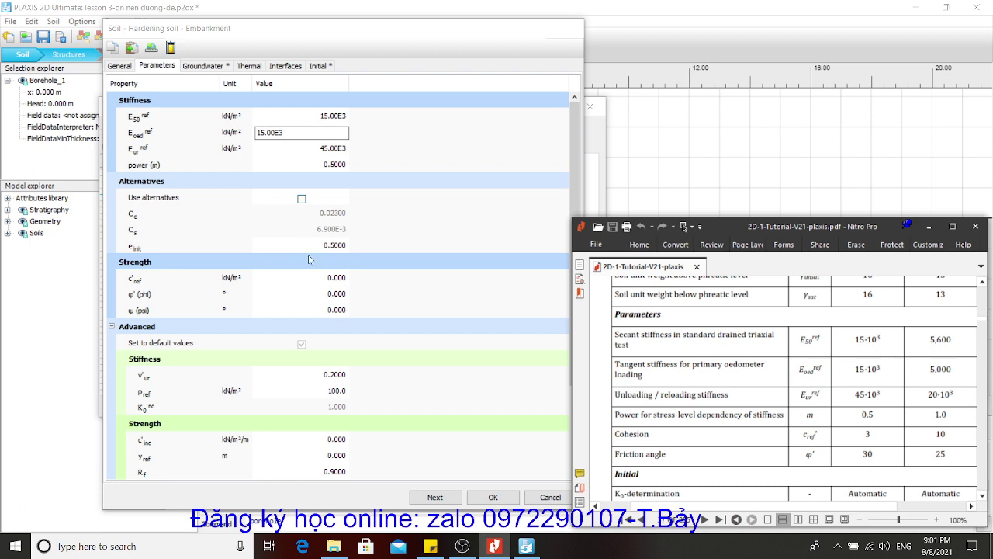
left_click(325, 278)
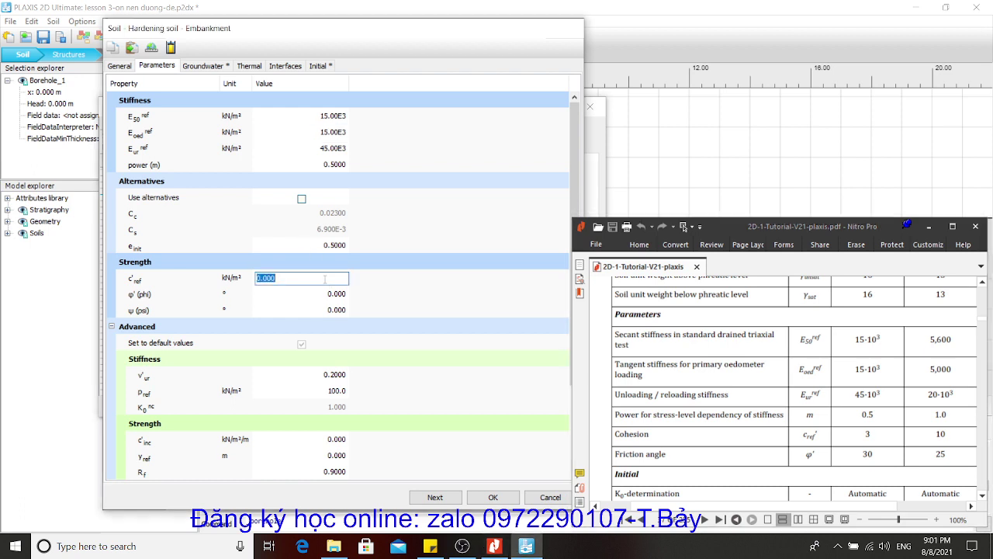
type("3")
left_click(341, 299)
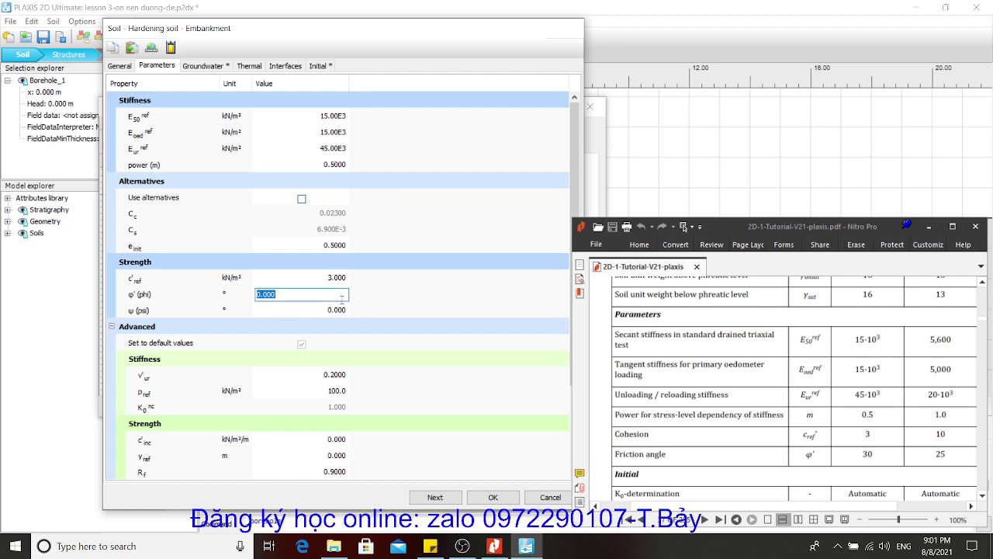
type("30")
scroll(376, 316, "down", 1)
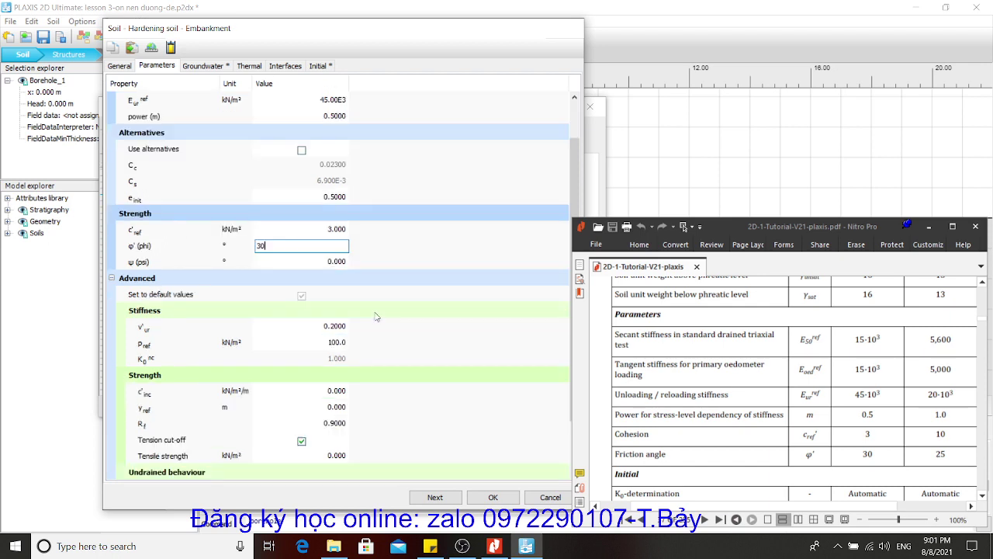
scroll(767, 407, "down", 2)
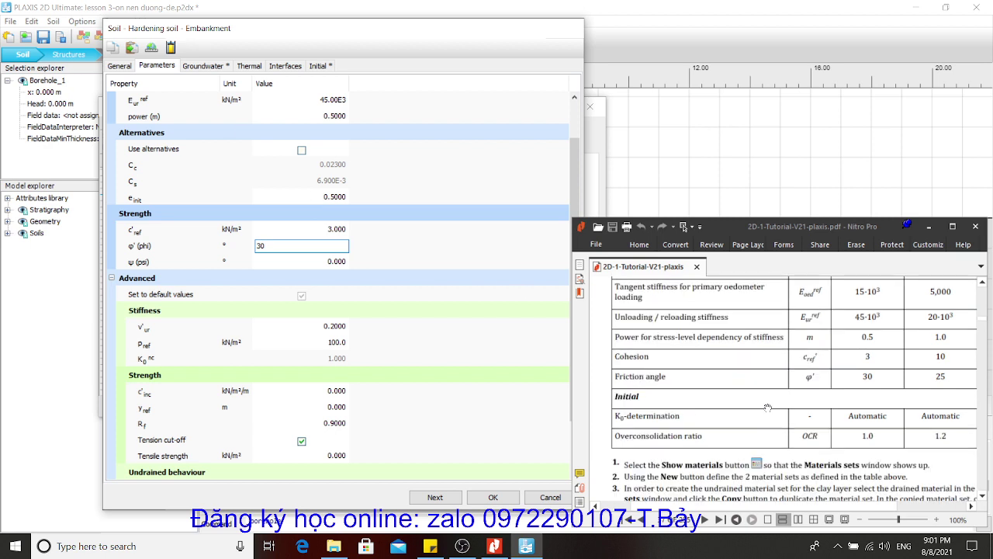
Review the Embankment's groundwater, thermal, interface and initial settings against Table 3, and save the material set
left_click(204, 66)
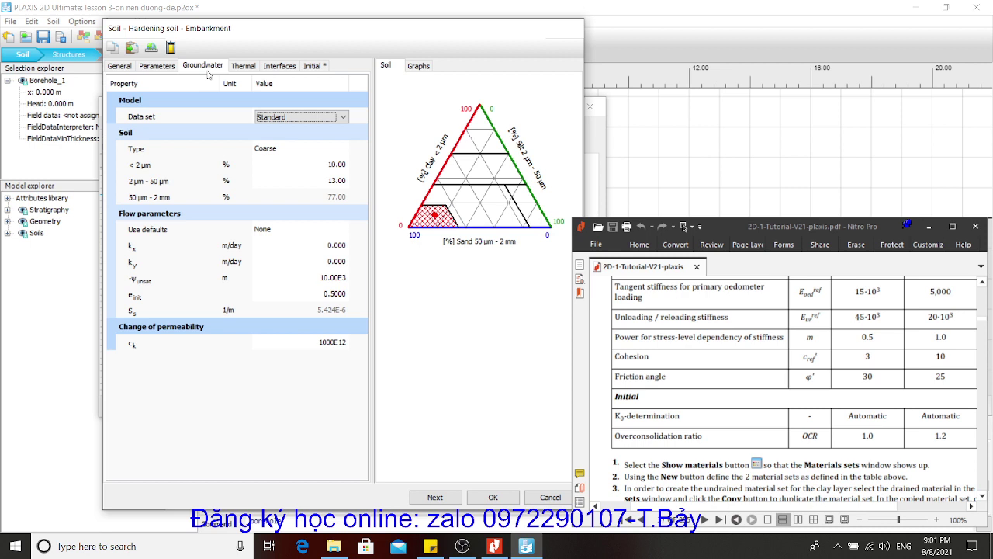
scroll(914, 387, "down", 1)
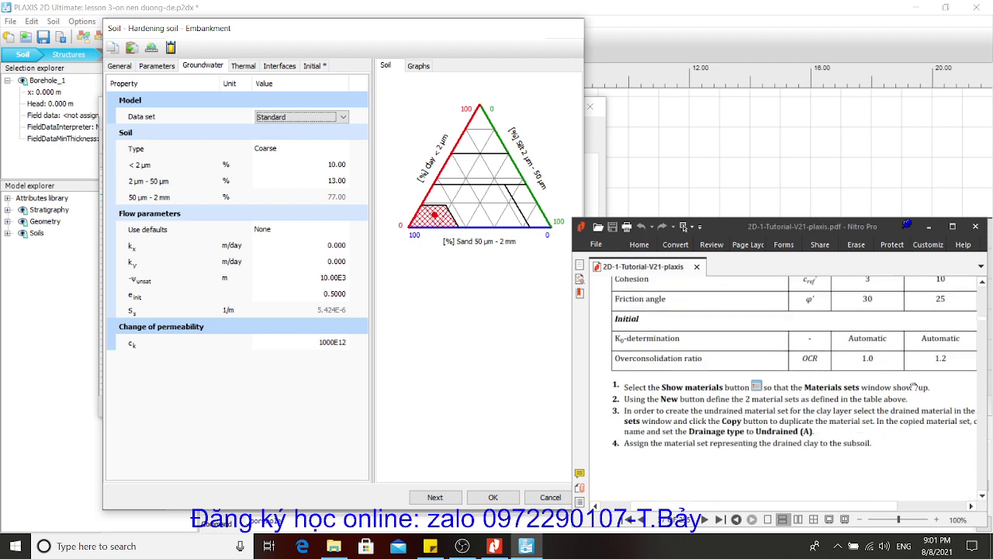
scroll(916, 390, "up", 2)
scroll(916, 389, "down", 1)
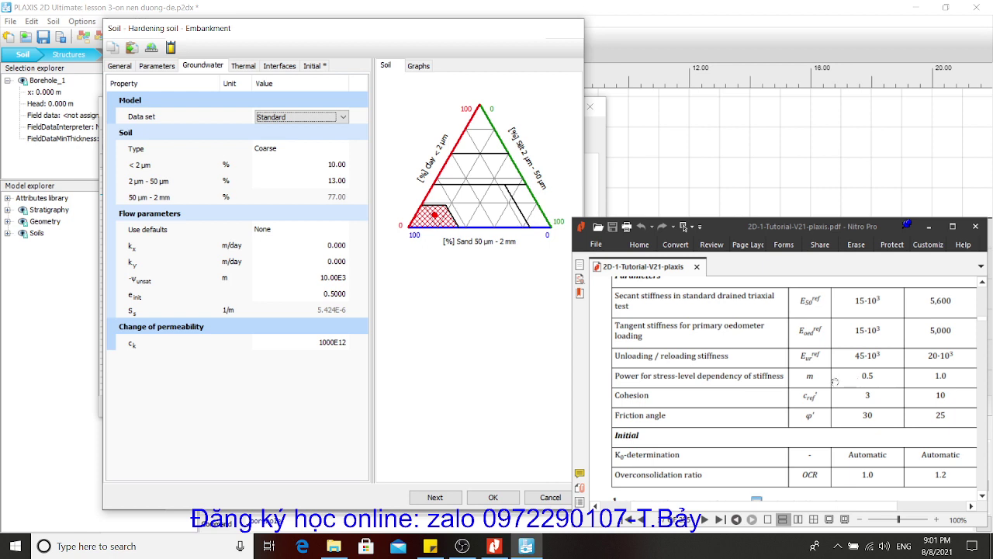
scroll(835, 381, "up", 3)
scroll(835, 381, "down", 3)
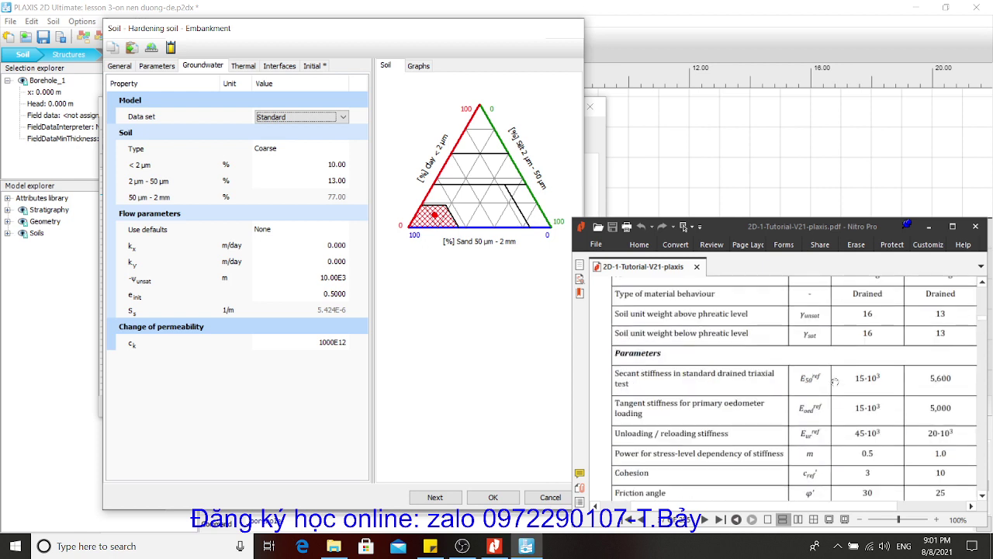
left_click(244, 67)
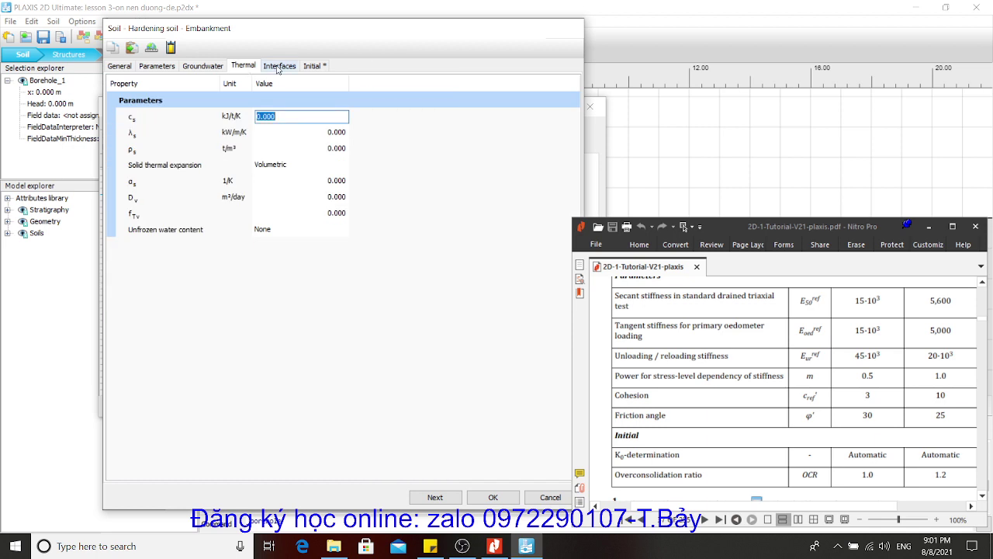
left_click(279, 67)
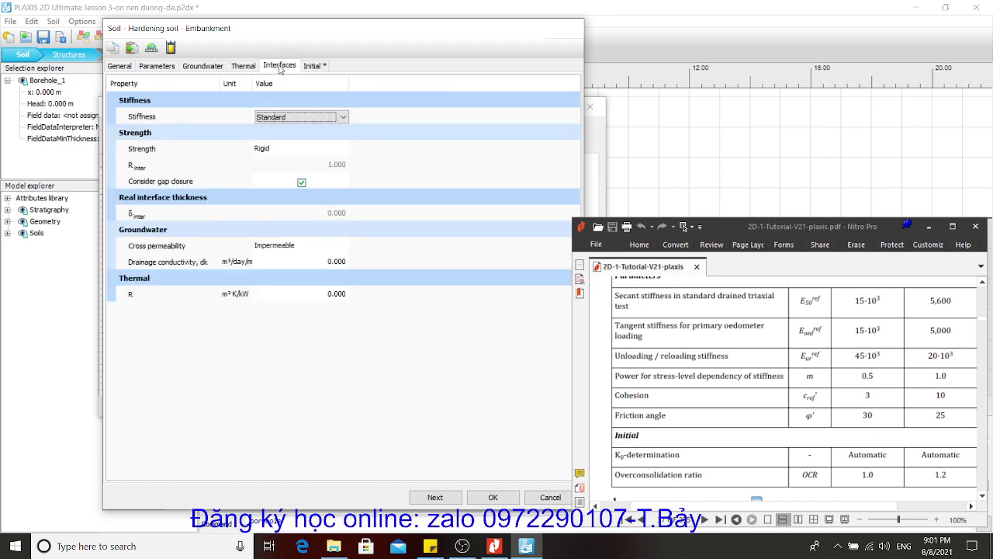
left_click(312, 67)
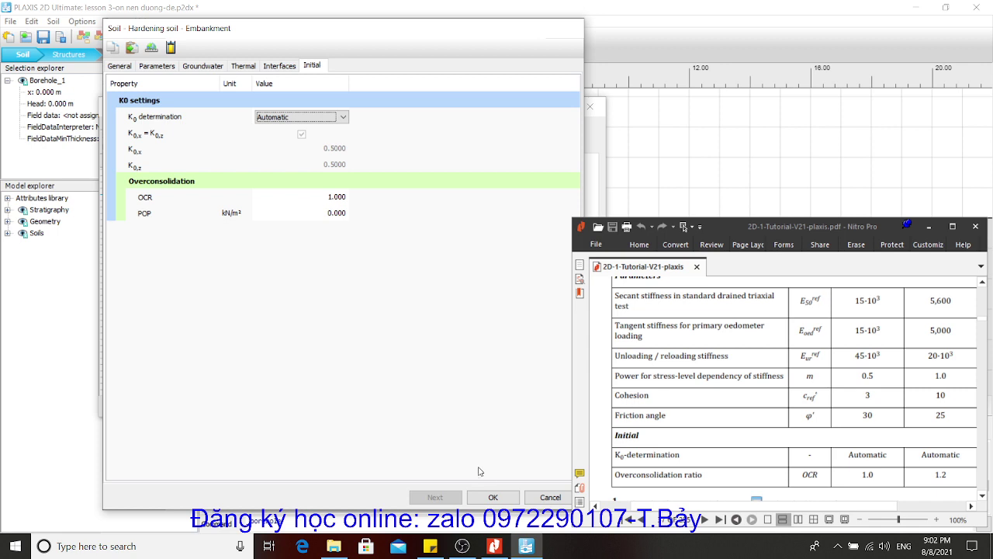
left_click(493, 497)
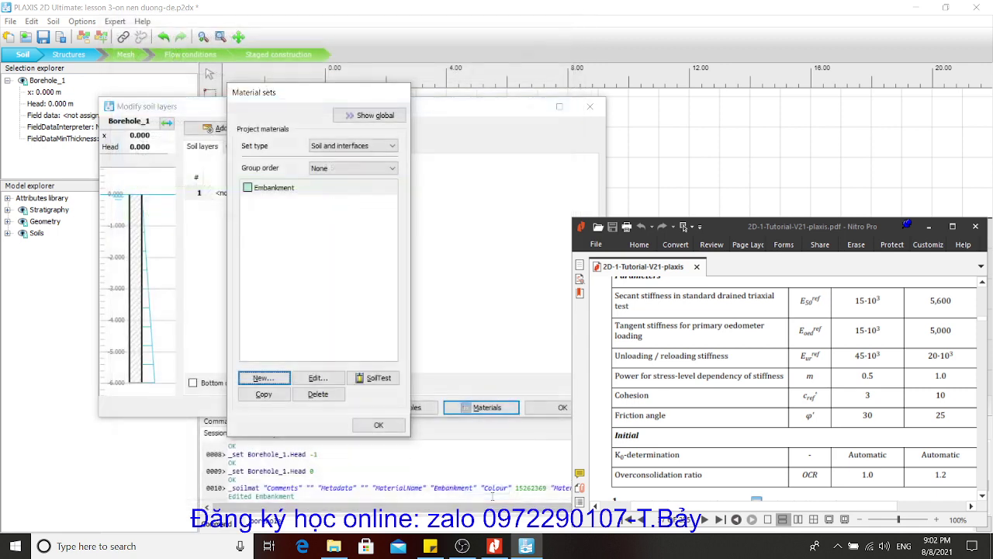
Create a second soil material set named Clay Layer, based on the clay column of Table 3
left_click(252, 189)
left_click(892, 346)
scroll(892, 345, "up", 3)
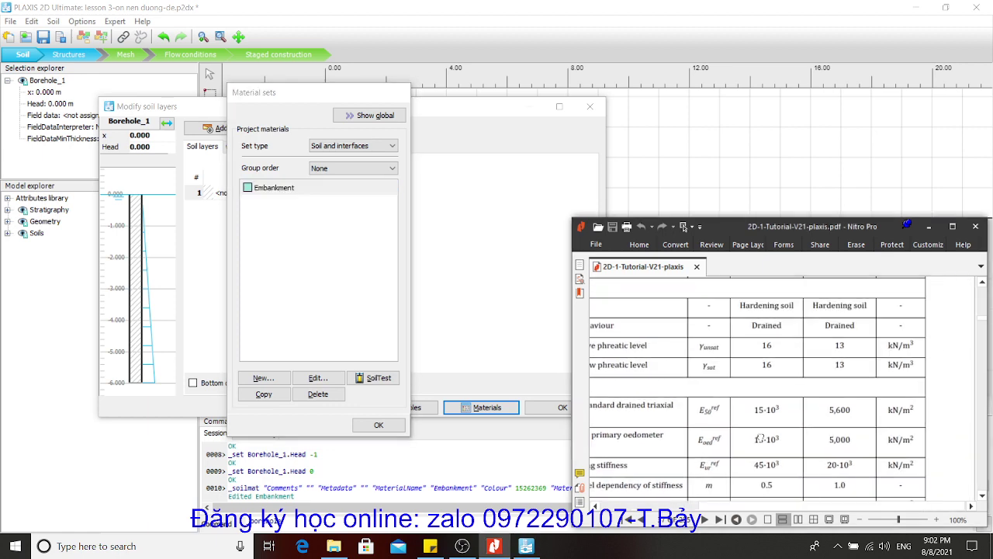
scroll(810, 338, "up", 2)
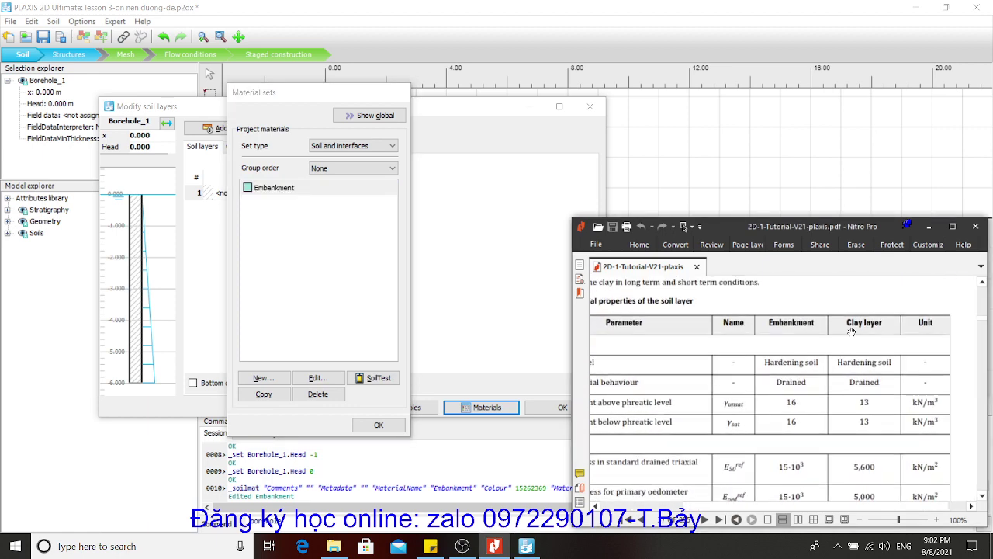
left_click(337, 295)
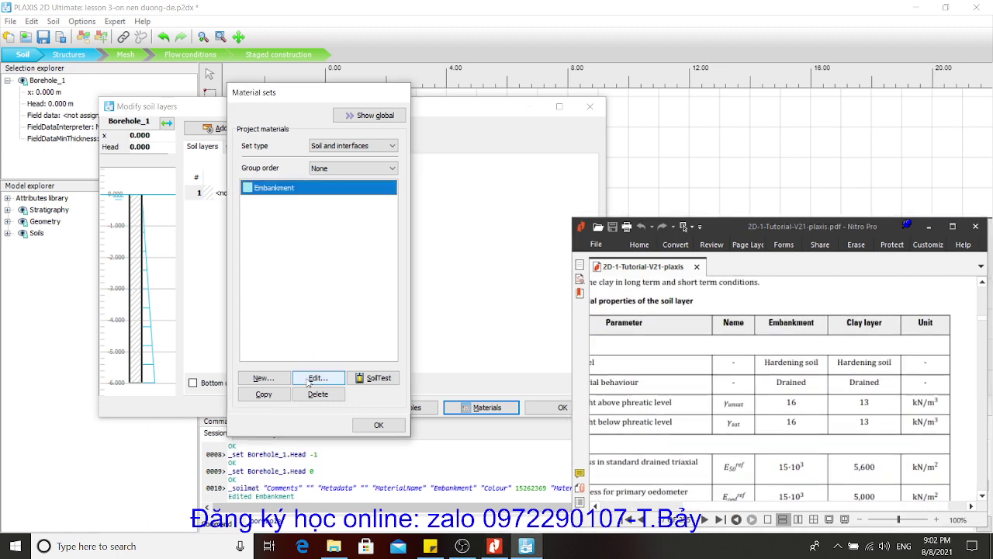
left_click(271, 380)
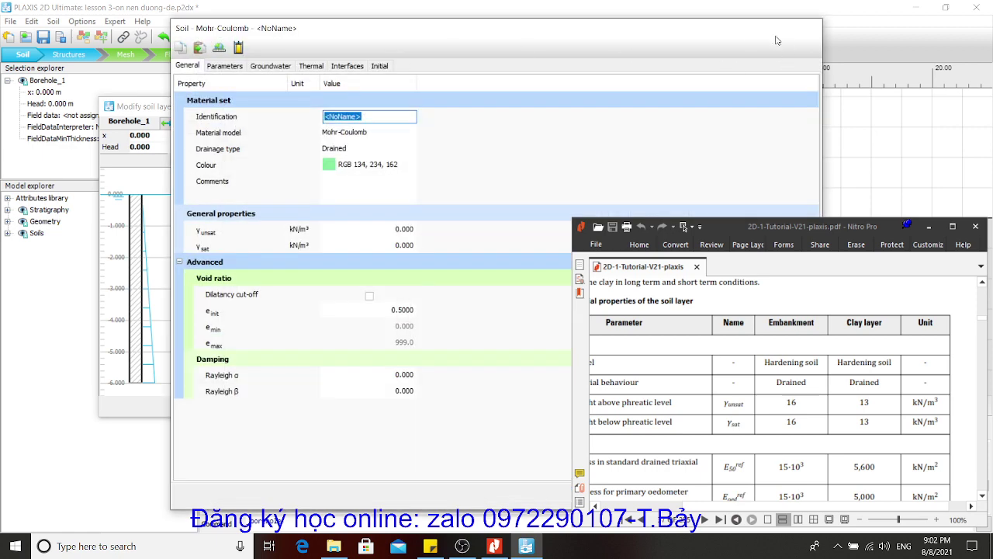
left_click_drag(715, 37, 565, 45)
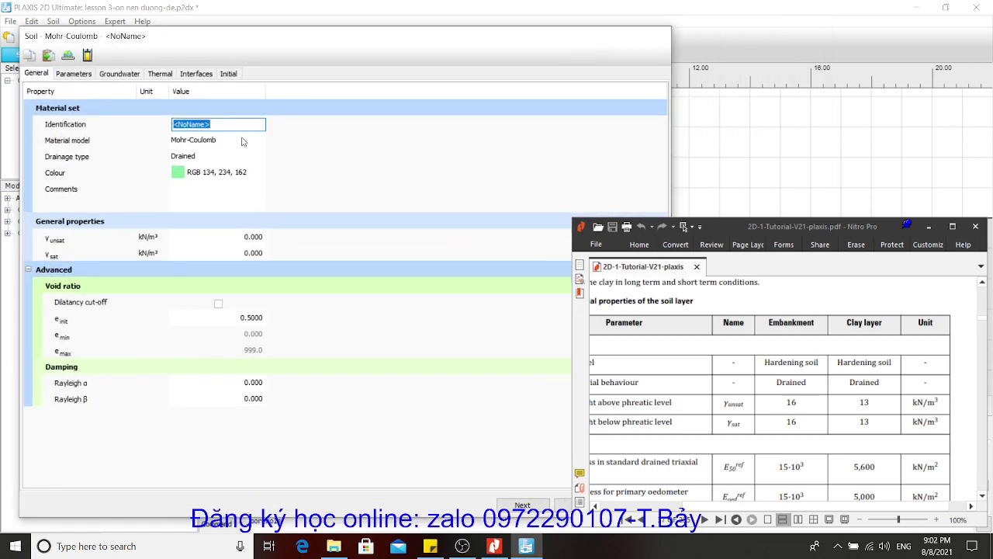
type("Clay Layer")
left_click(251, 142)
left_click(252, 143)
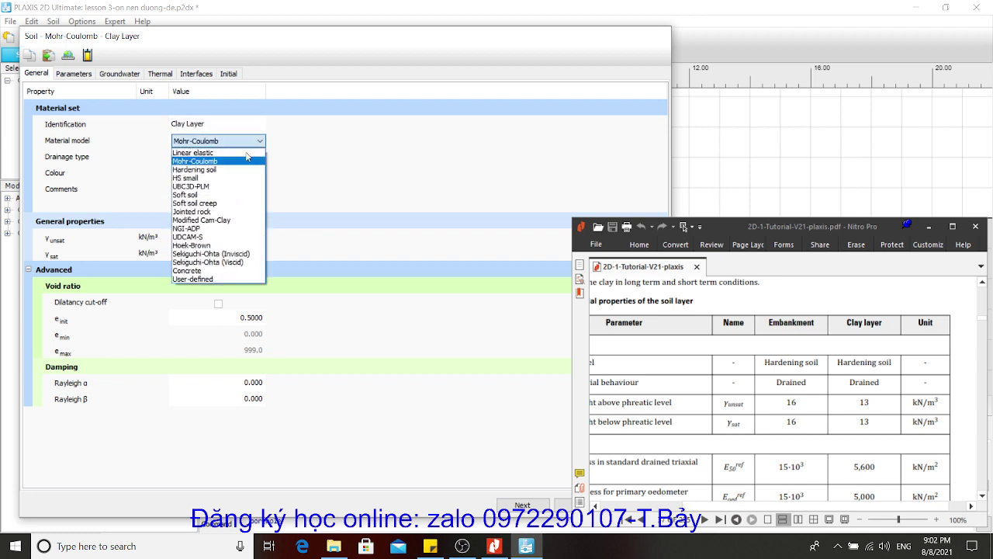
left_click(238, 158)
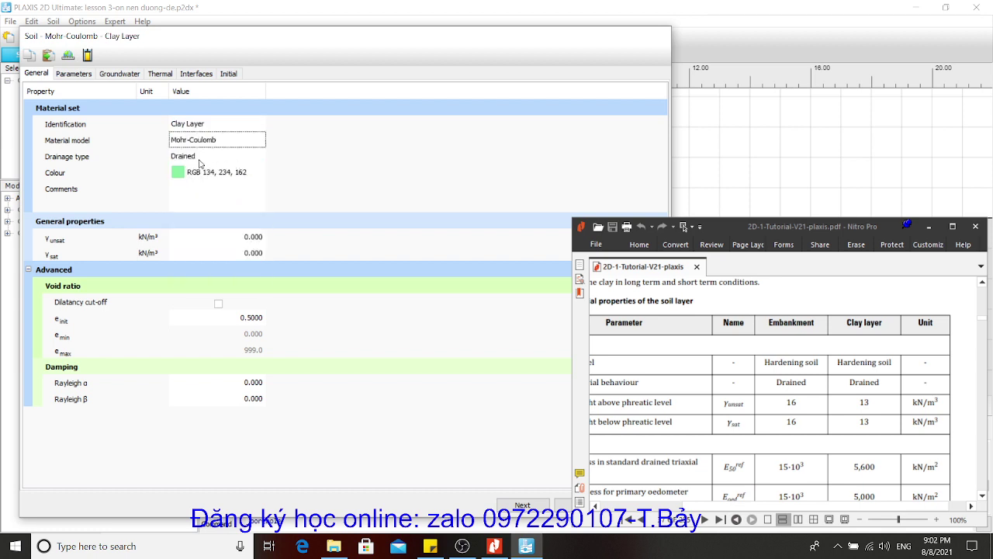
Set the Clay Layer's unsaturated and saturated unit weights both to 13 kN/m³
left_click(252, 236)
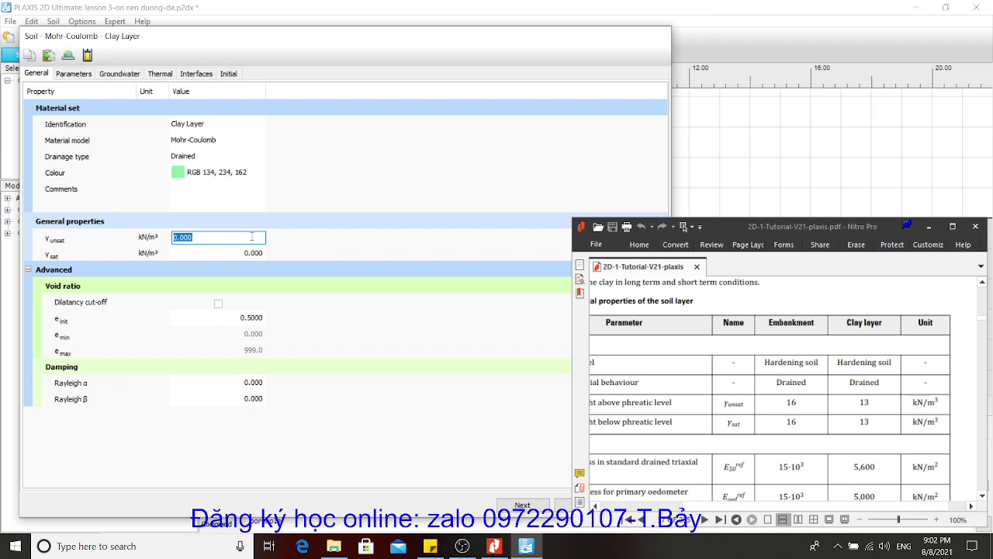
type("13")
left_click(244, 253)
type("13")
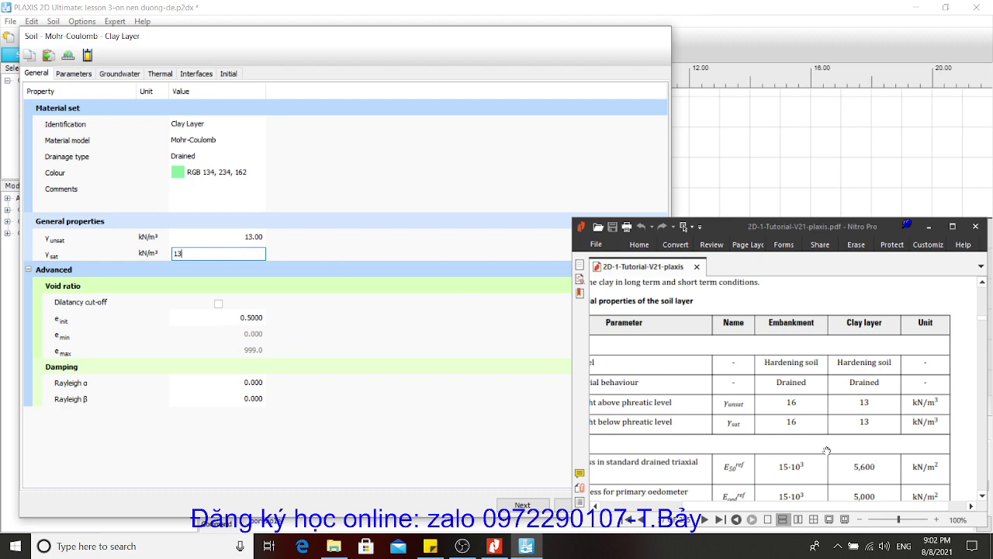
Compare the Clay Layer's stiffness parameters with Table 3 and change its material model to Hardening soil
left_click(828, 450)
scroll(809, 475, "down", 3)
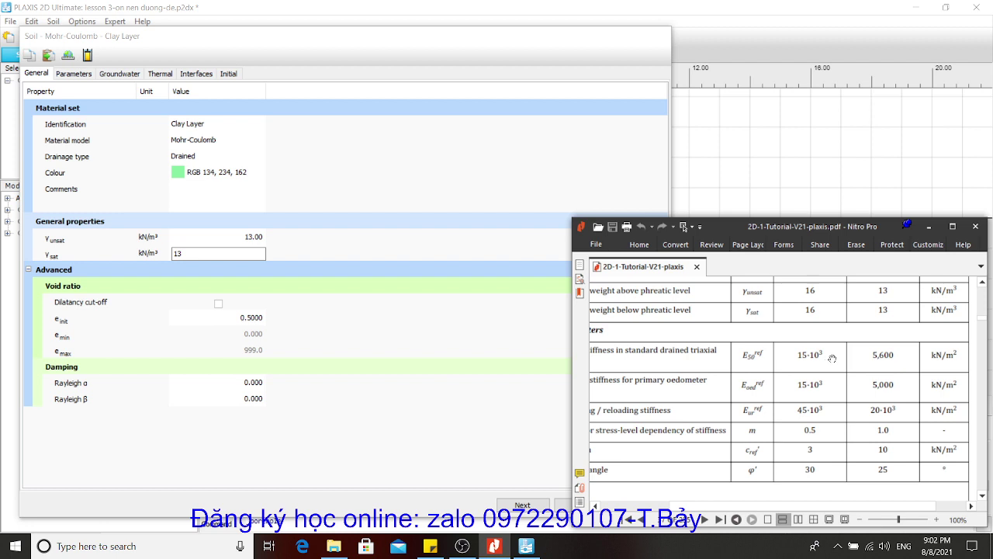
left_click(72, 76)
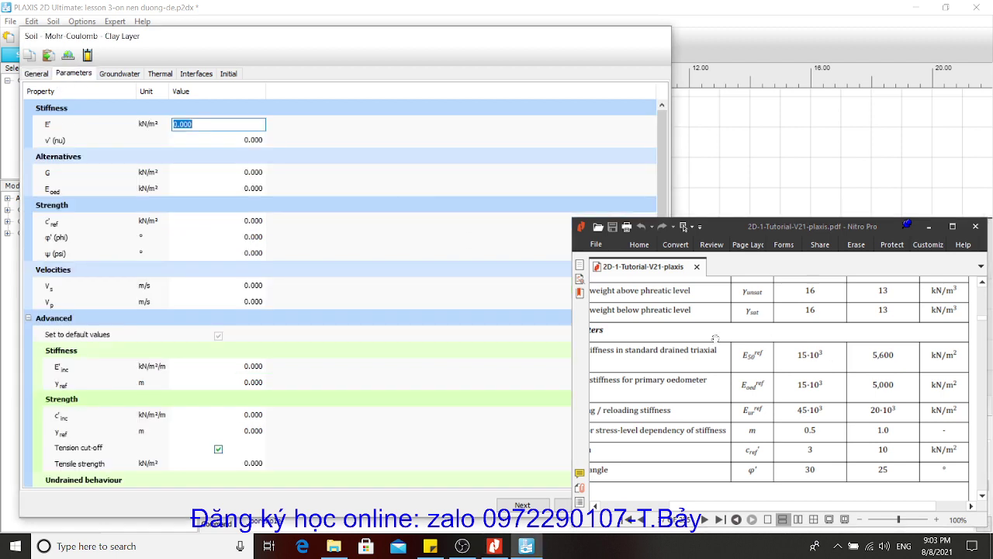
left_click_drag(725, 405, 773, 405)
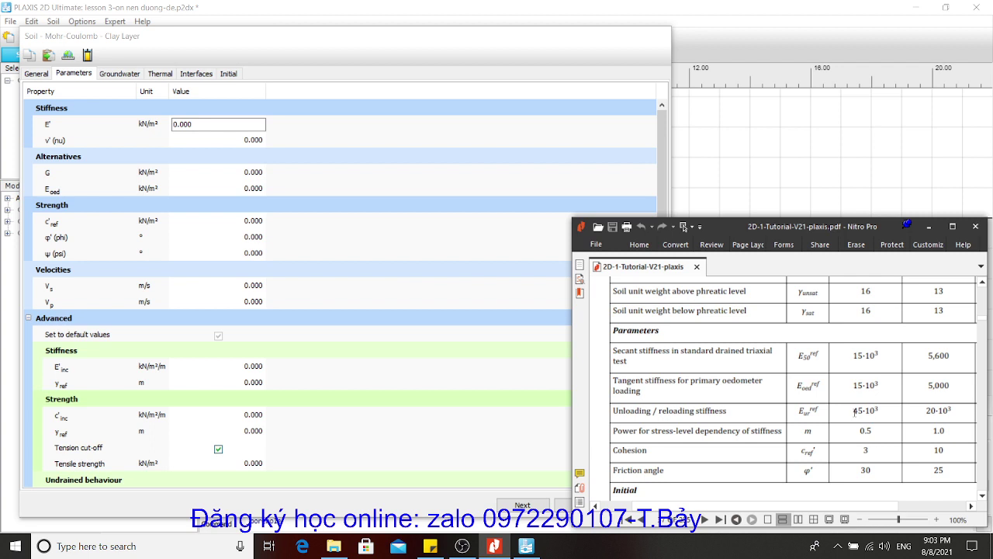
left_click_drag(861, 400, 762, 405)
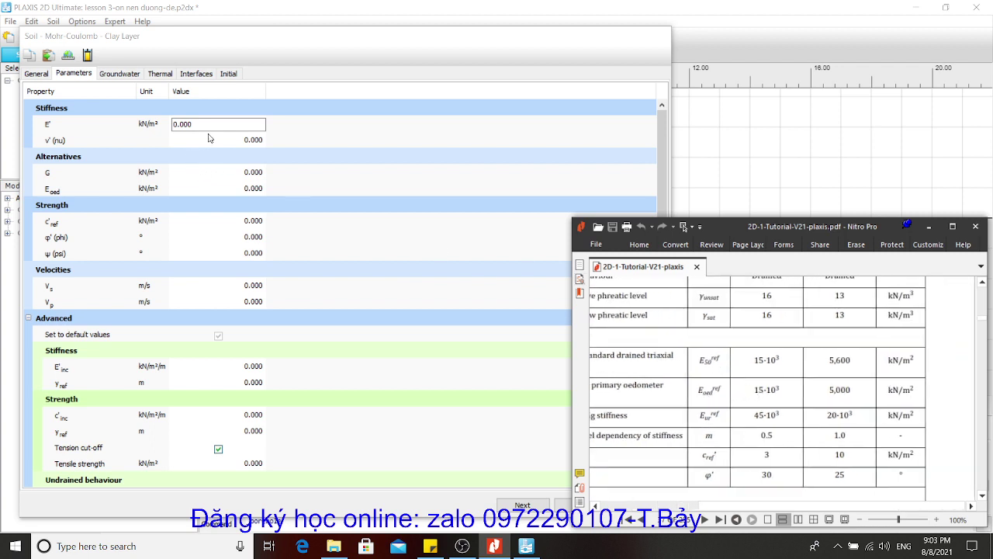
left_click(46, 74)
left_click(226, 142)
left_click(226, 142)
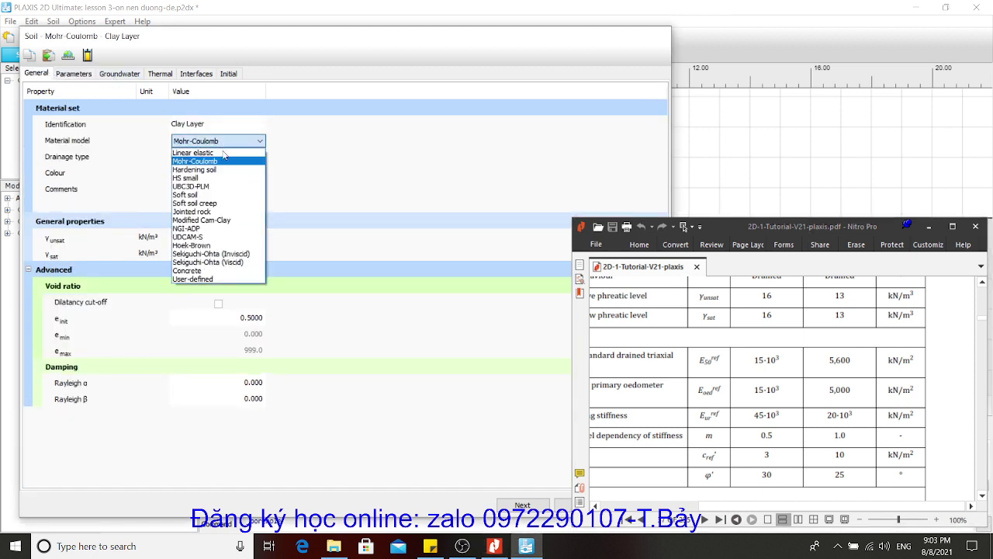
left_click(220, 171)
Set the Clay Layer's E50ref to 5600 kN/m², its Eurref to 20E3 kN/m² and its power m to 1
left_click(75, 74)
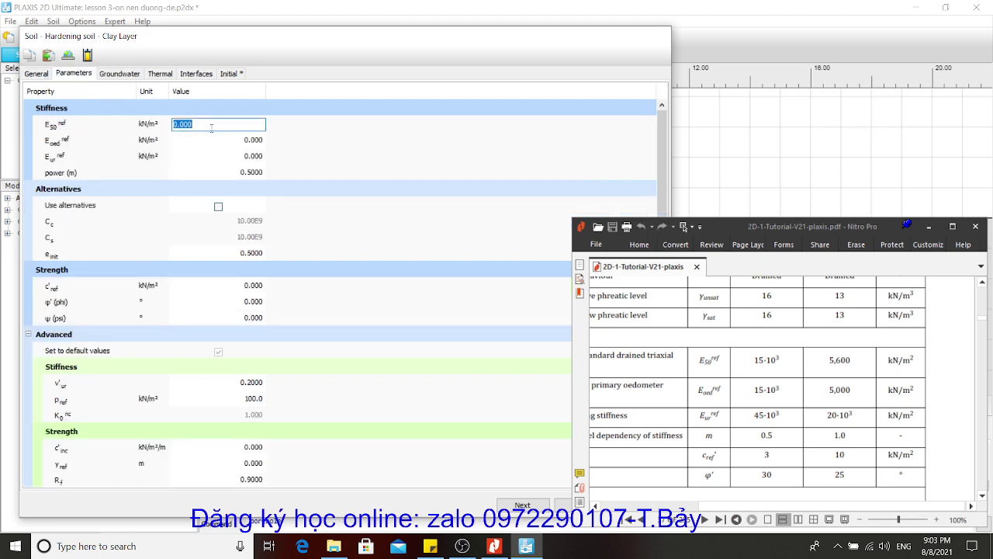
type("5600")
left_click(236, 156)
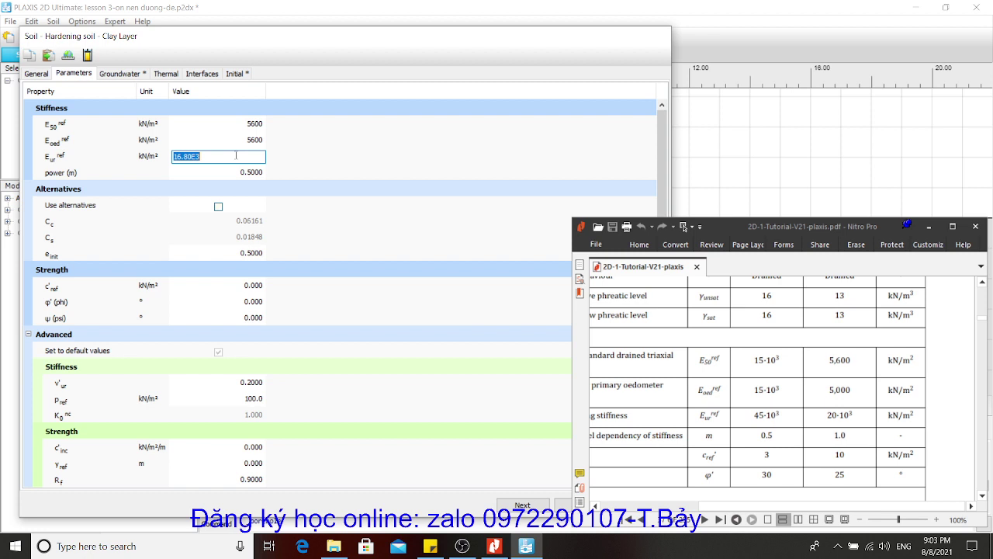
type("20e3")
left_click(243, 178)
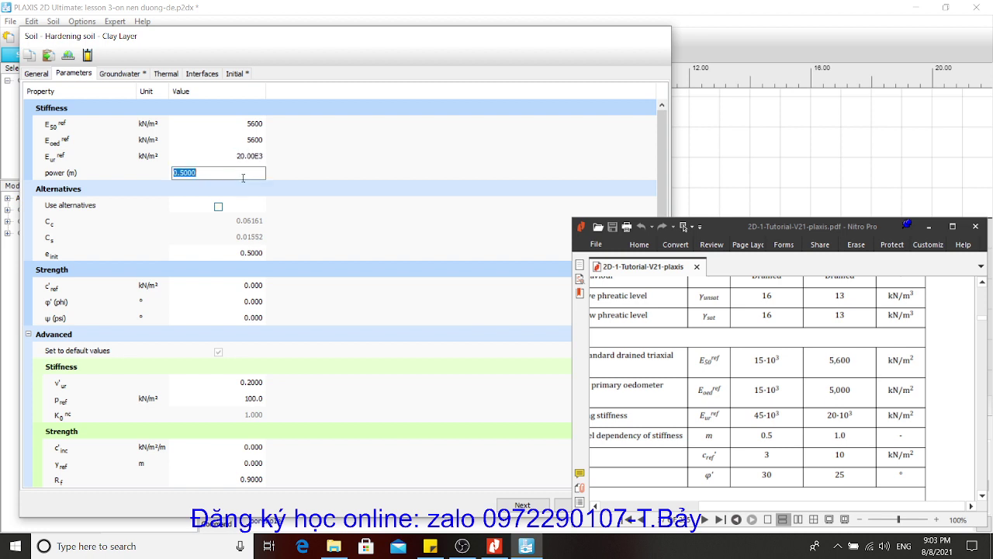
type("1")
left_click(249, 284)
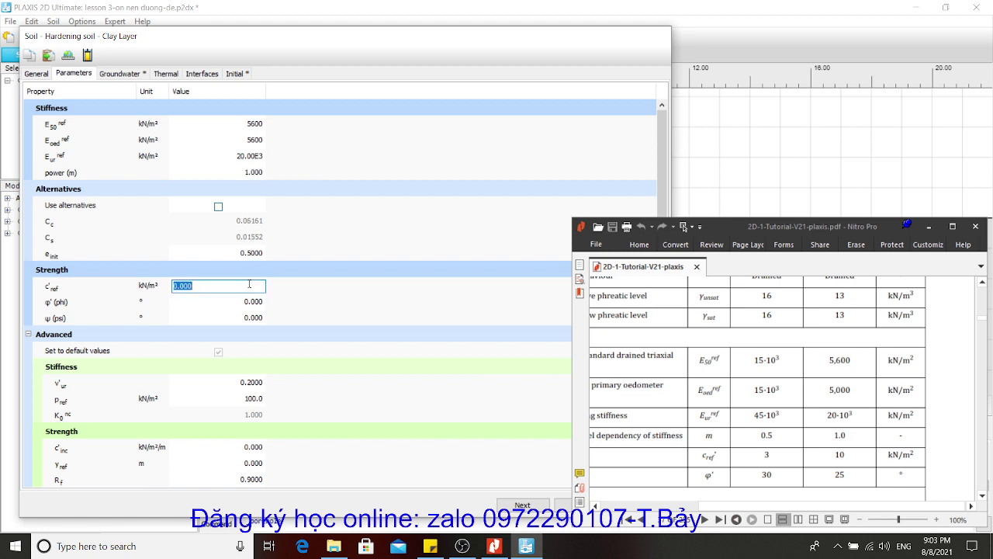
Set the Clay Layer's cohesion c'ref to 10 kN/m² and its friction angle φ' to 25°
type("10")
left_click(253, 305)
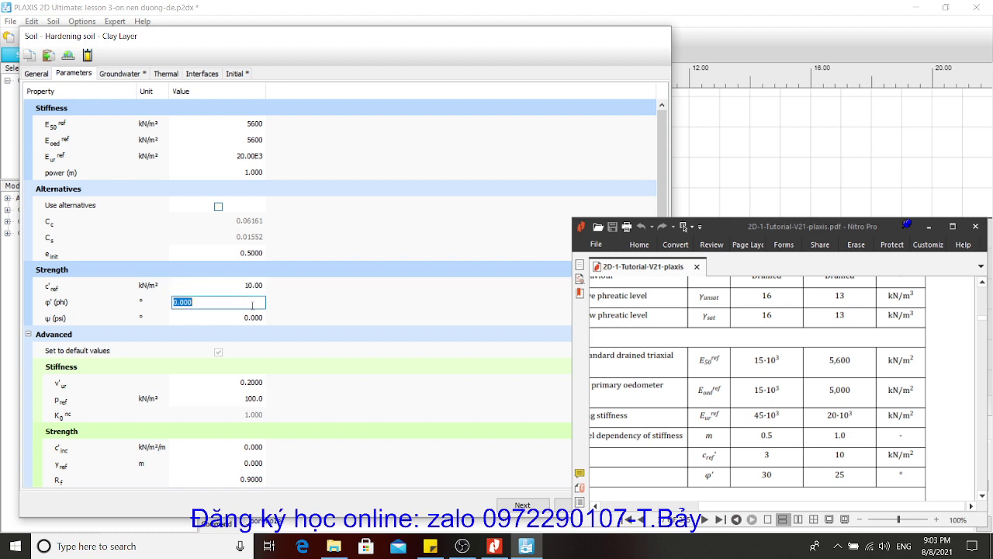
type("25")
left_click(283, 287)
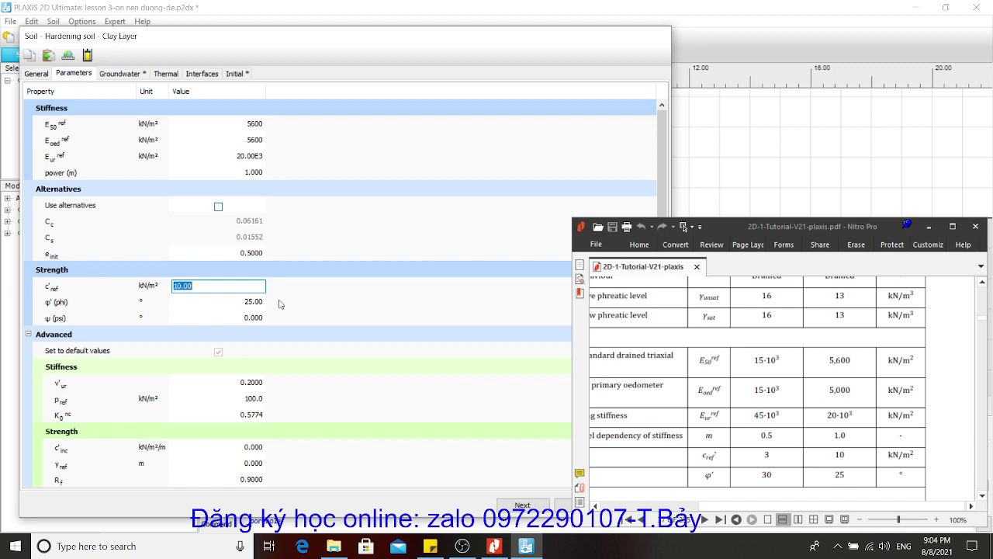
key("Tab")
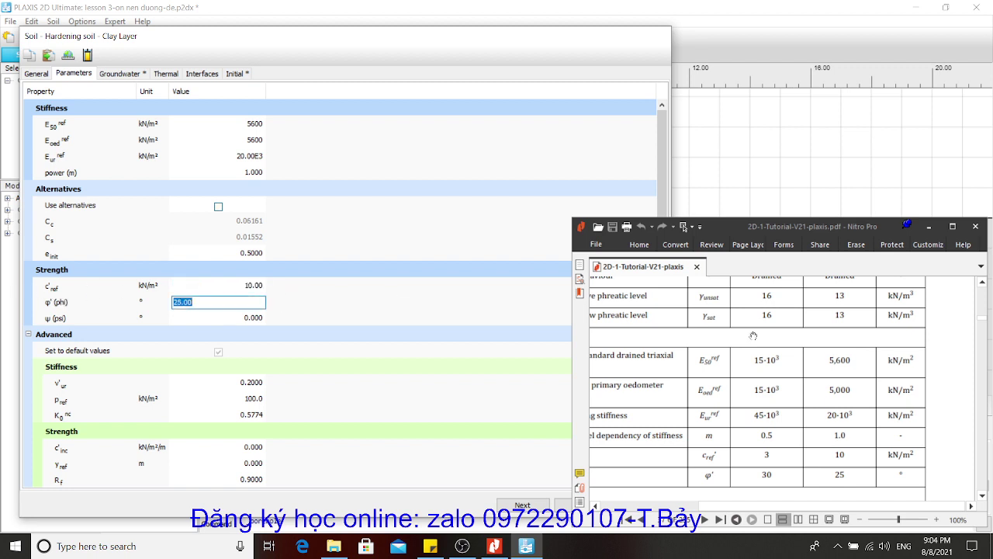
Set the Clay Layer's overconsolidation ratio (OCR) to 1.2 in its initial settings, following Table 3
scroll(752, 335, "down", 3)
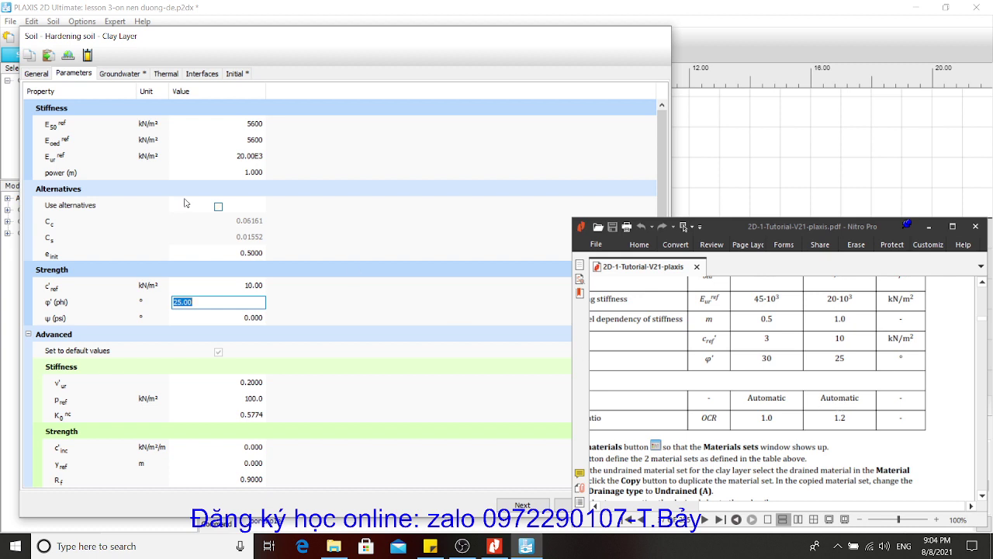
left_click(232, 74)
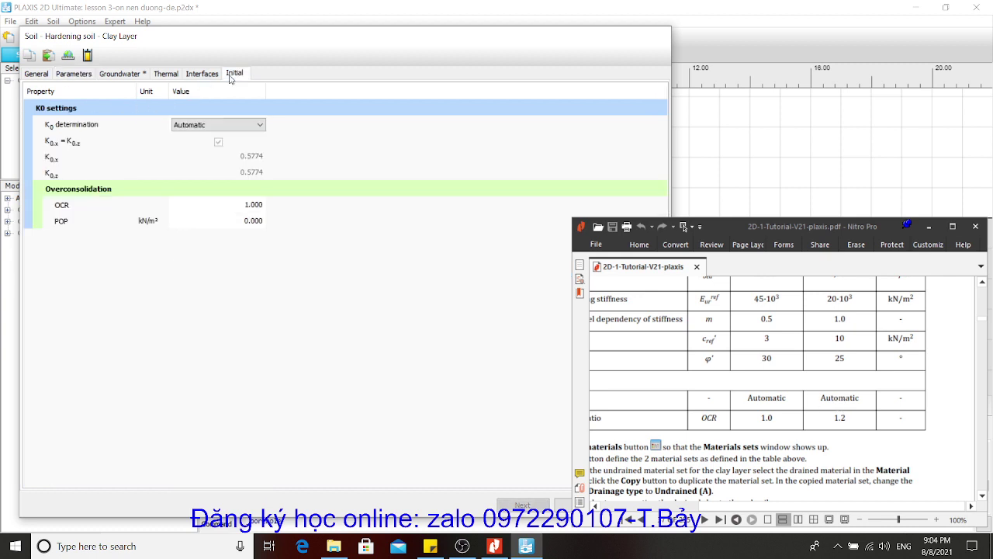
left_click(251, 205)
type("1")
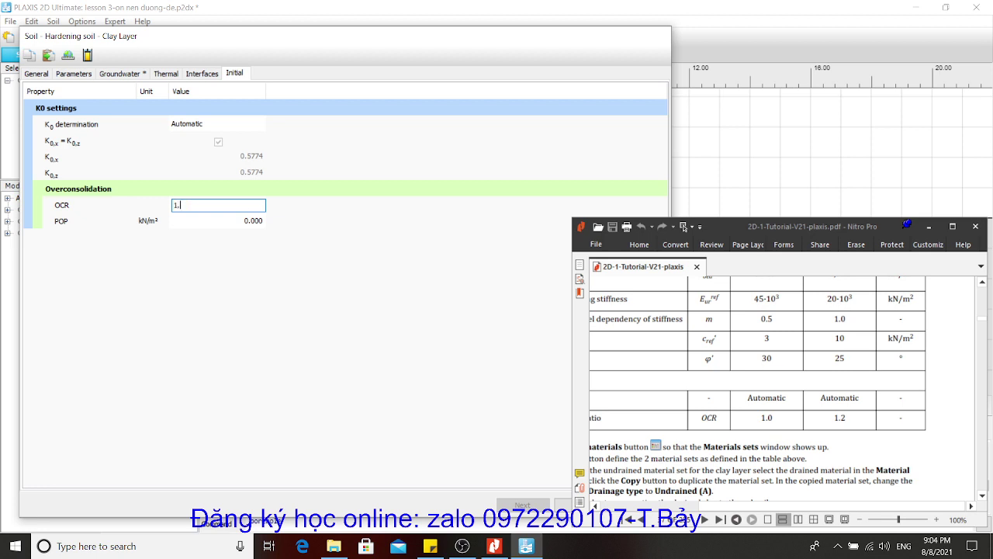
type(".2")
key("Return")
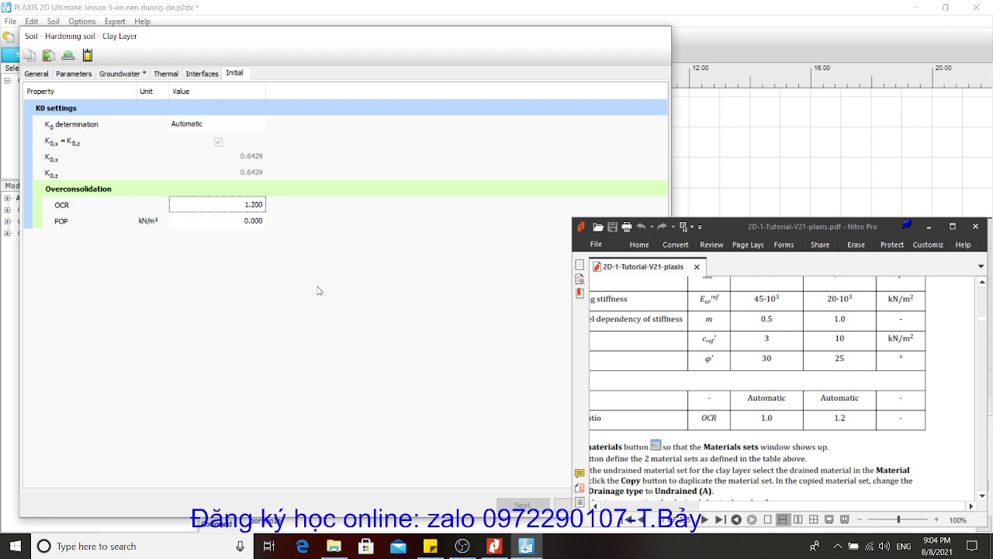
Check the Clay Layer's K0 determination against Table 3, keep it Automatic, and accept the material set
left_click(670, 425)
scroll(814, 392, "left", 3)
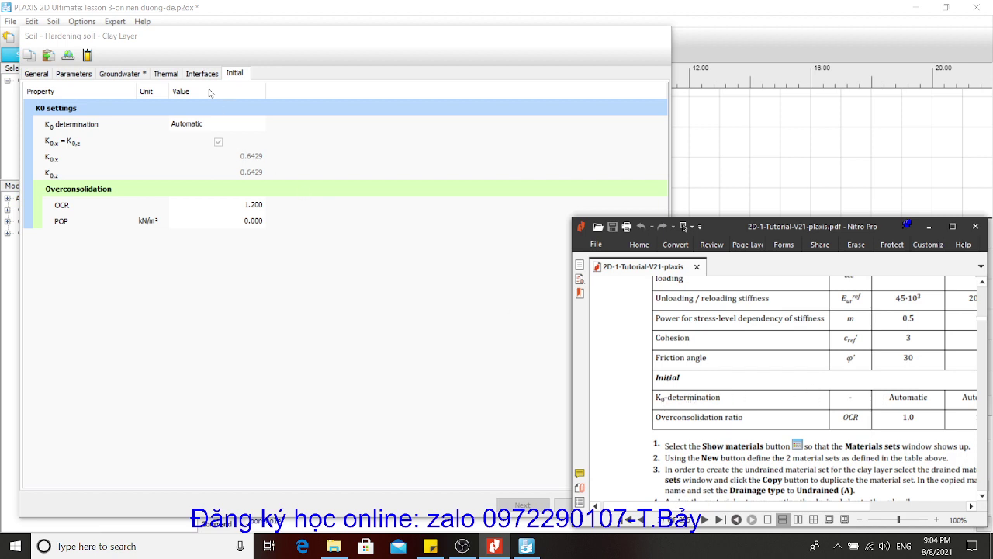
left_click(215, 131)
left_click(215, 130)
left_click(215, 130)
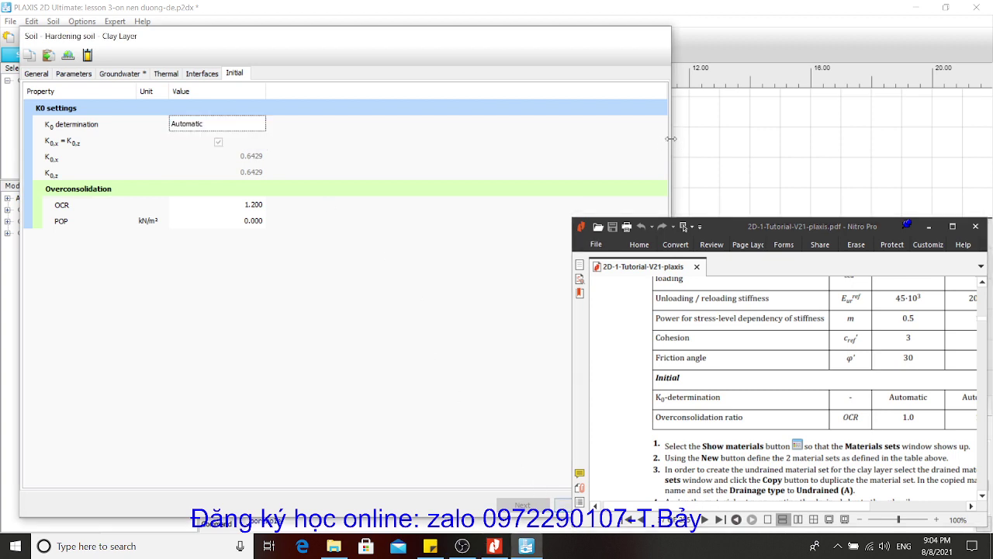
left_click_drag(671, 143, 461, 147)
left_click(371, 504)
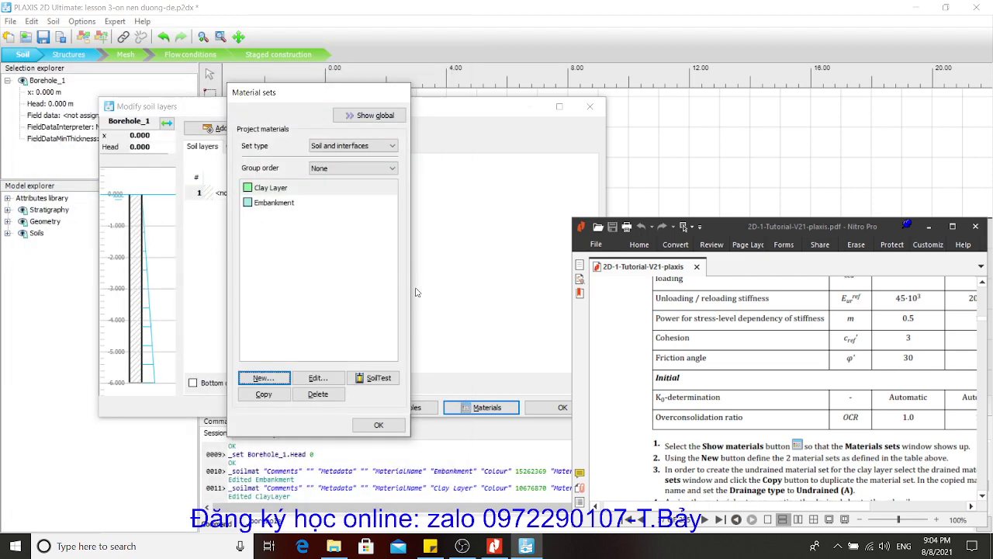
Assign the Clay Layer material to the soil layer in Borehole_1 and accept the material sets and soil layers
scroll(740, 354, "down", 10)
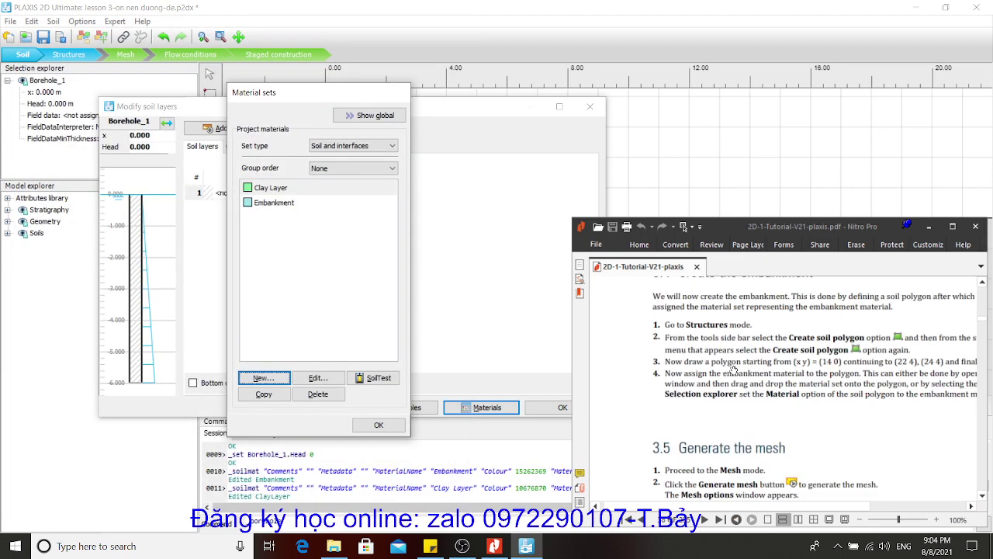
scroll(731, 366, "up", 3)
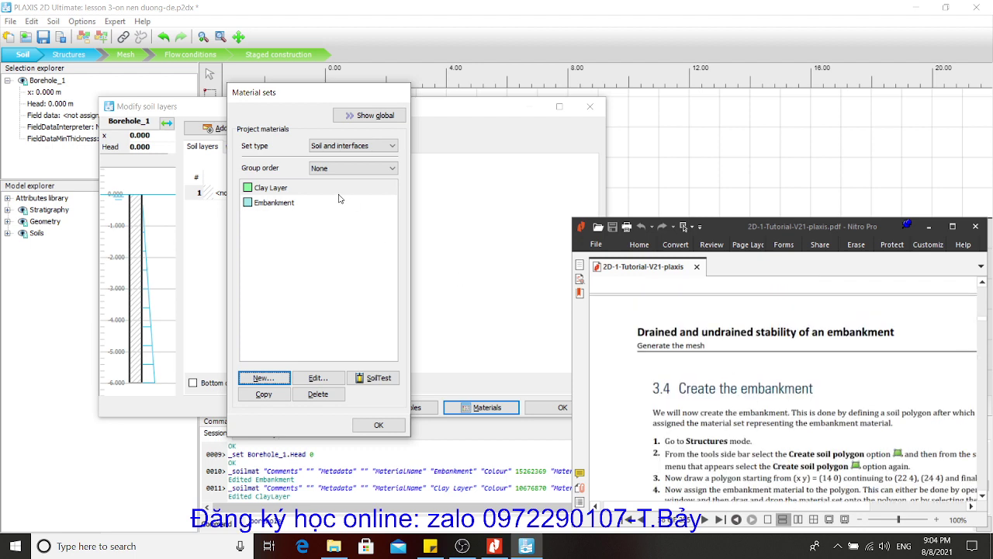
left_click(251, 192)
left_click_drag(151, 255, 139, 274)
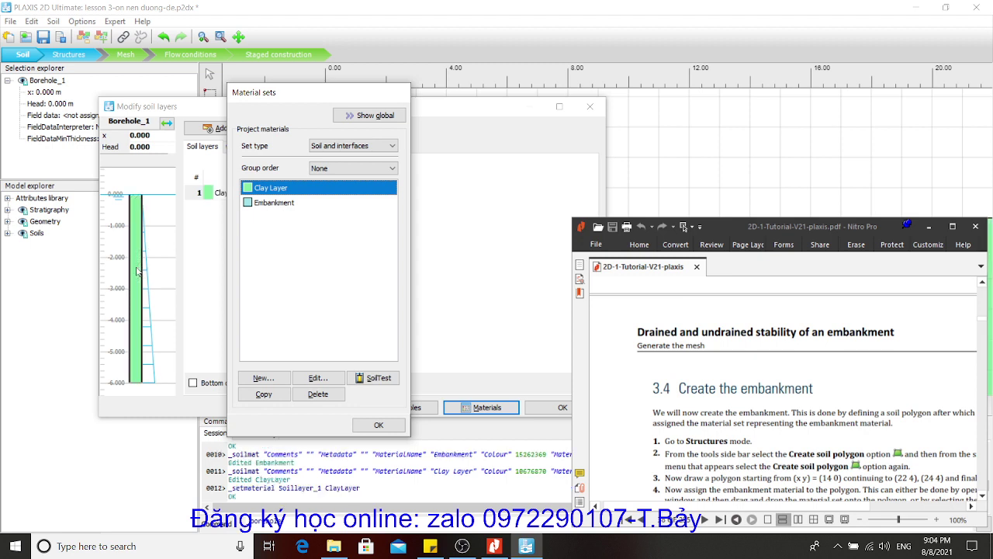
left_click(368, 426)
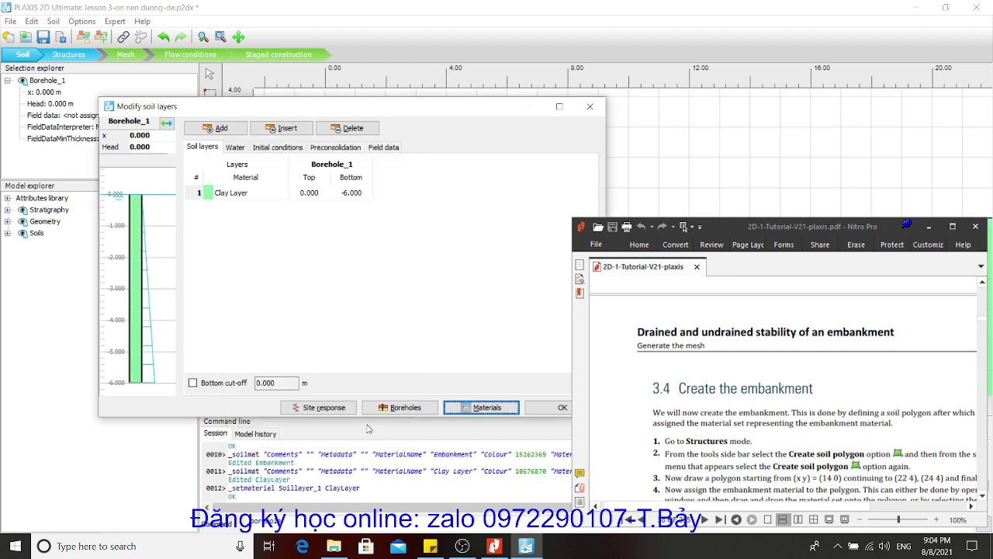
left_click(556, 409)
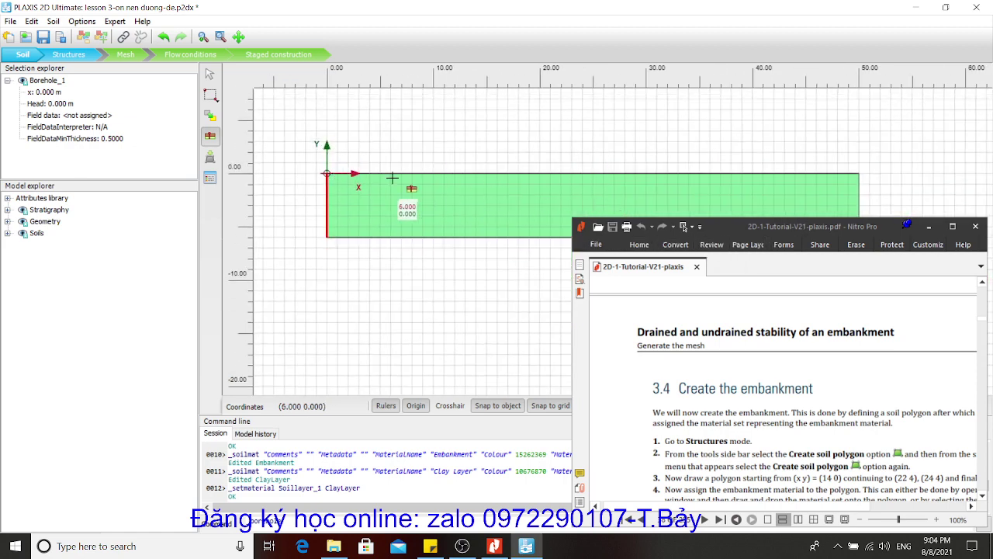
Consult section 3.4 of the tutorial on creating the embankment and switch the project to Structures mode
scroll(764, 399, "down", 3)
scroll(764, 400, "up", 1)
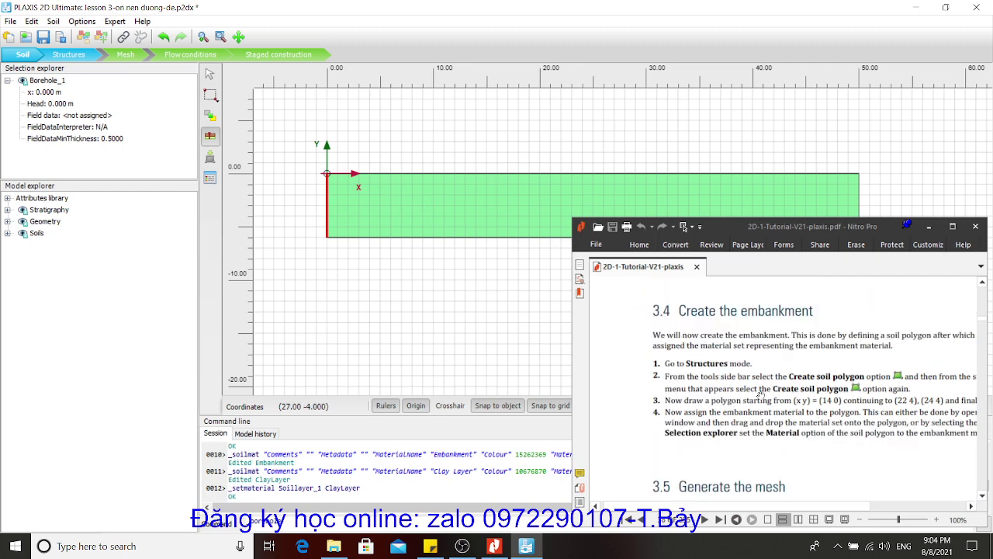
scroll(763, 397, "up", 3)
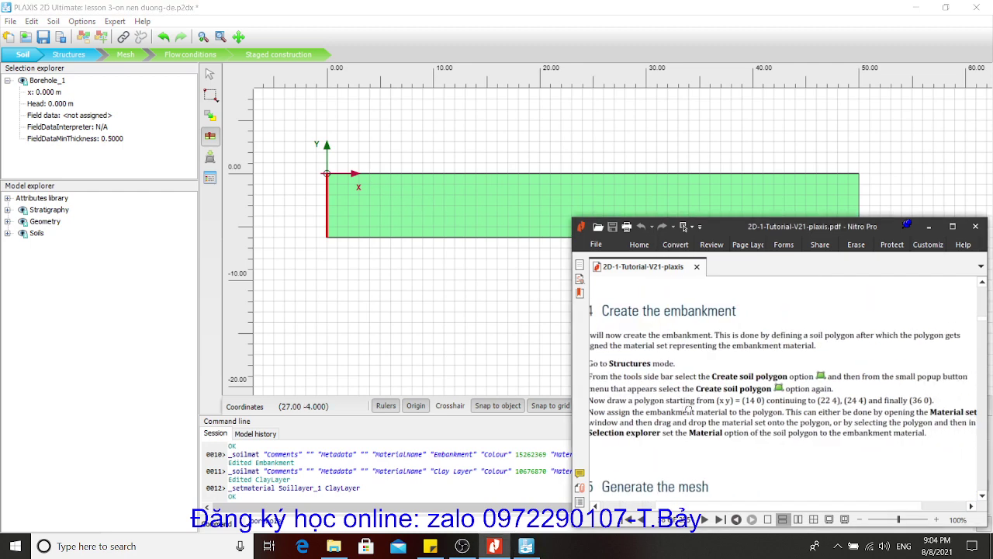
left_click_drag(629, 419, 702, 403)
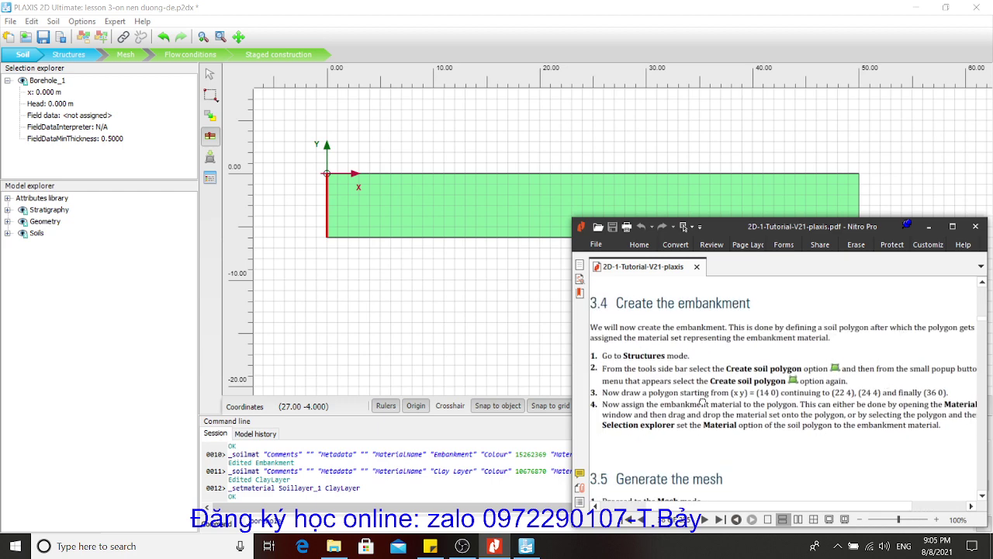
left_click(69, 55)
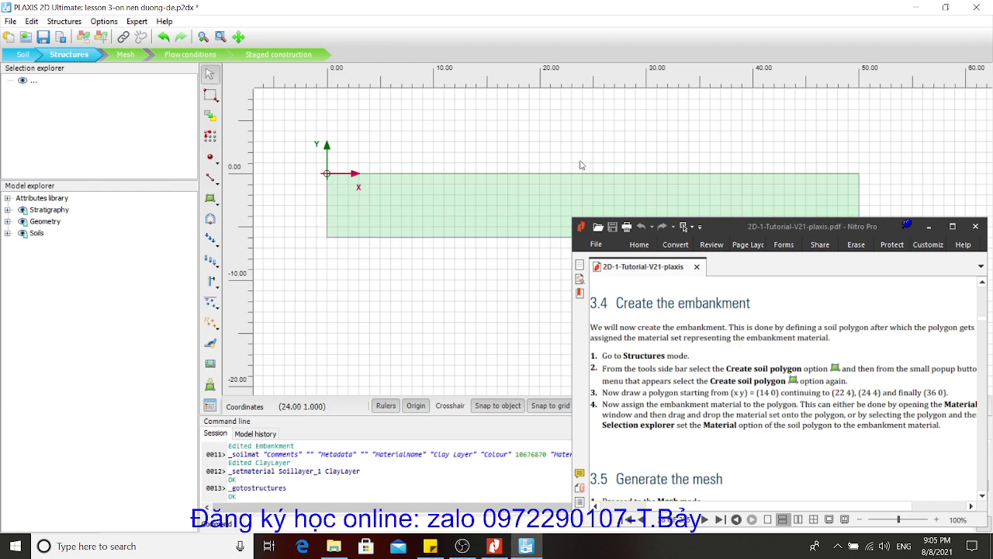
Draw the embankment as a soil polygon through the points (14 0), (22 4), (24 4) and (36 0)
scroll(580, 161, "up", 1)
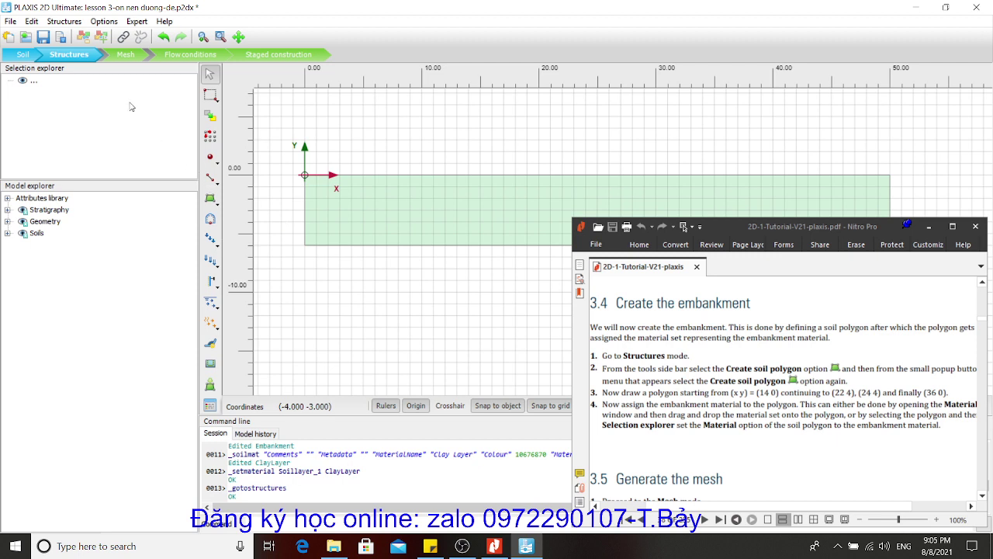
left_click(218, 206)
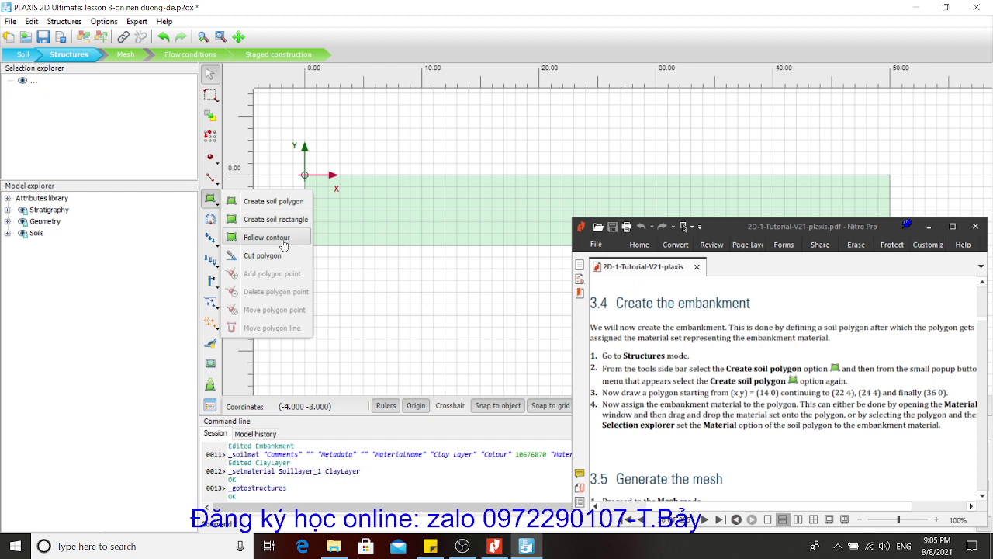
left_click(273, 202)
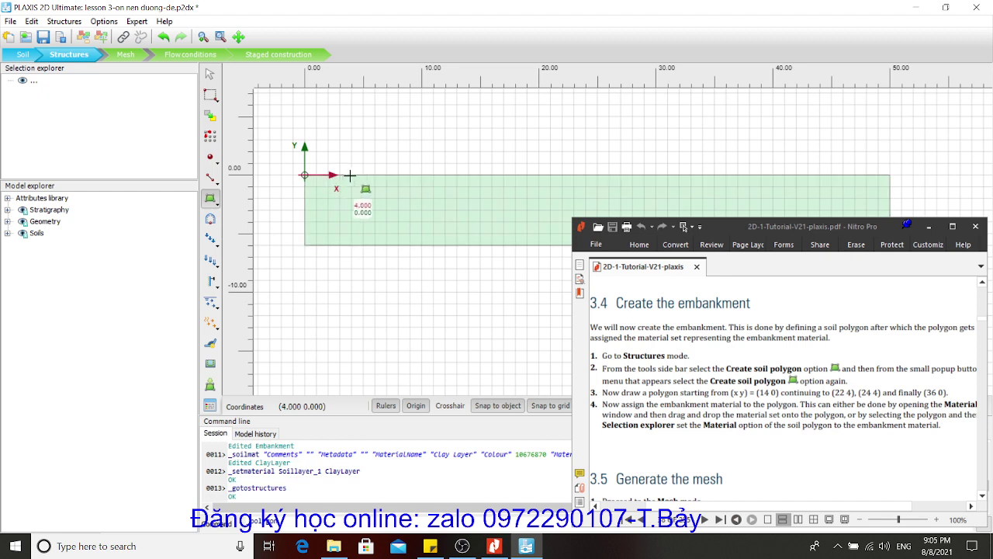
left_click(469, 175)
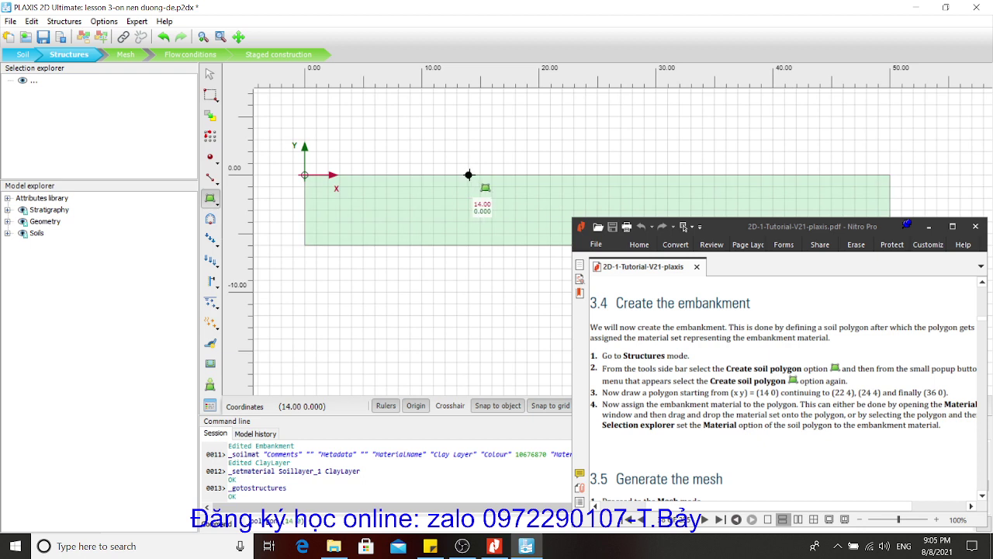
left_click(564, 129)
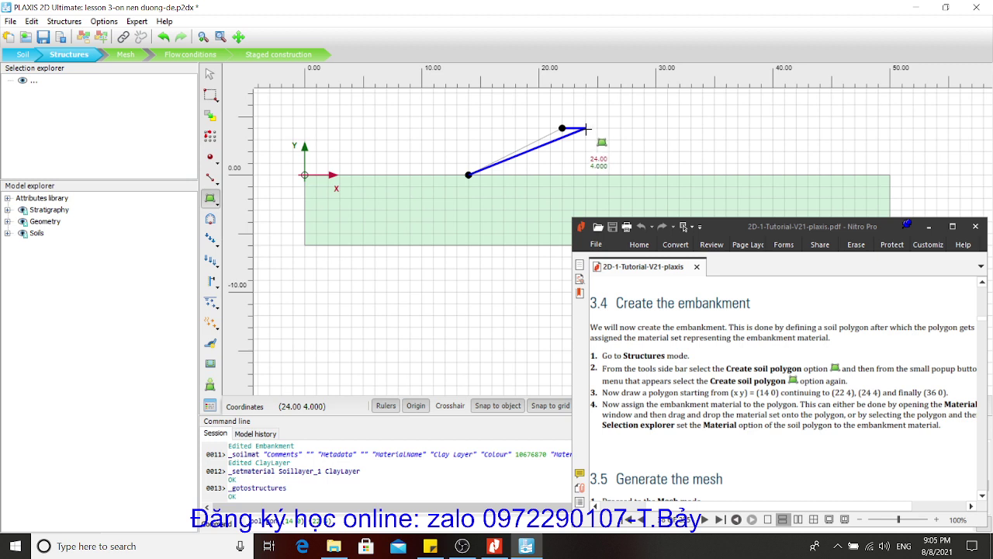
left_click(586, 129)
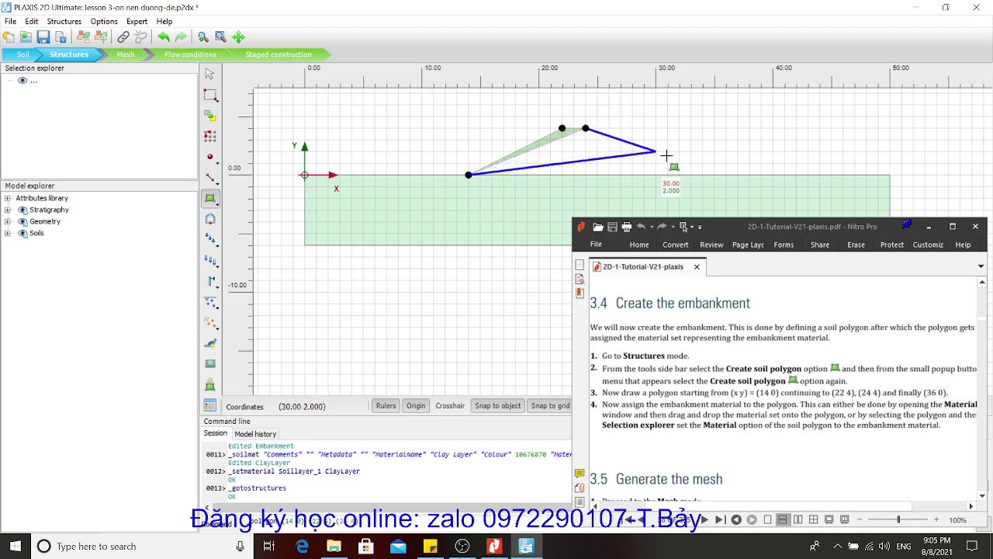
left_click(727, 176)
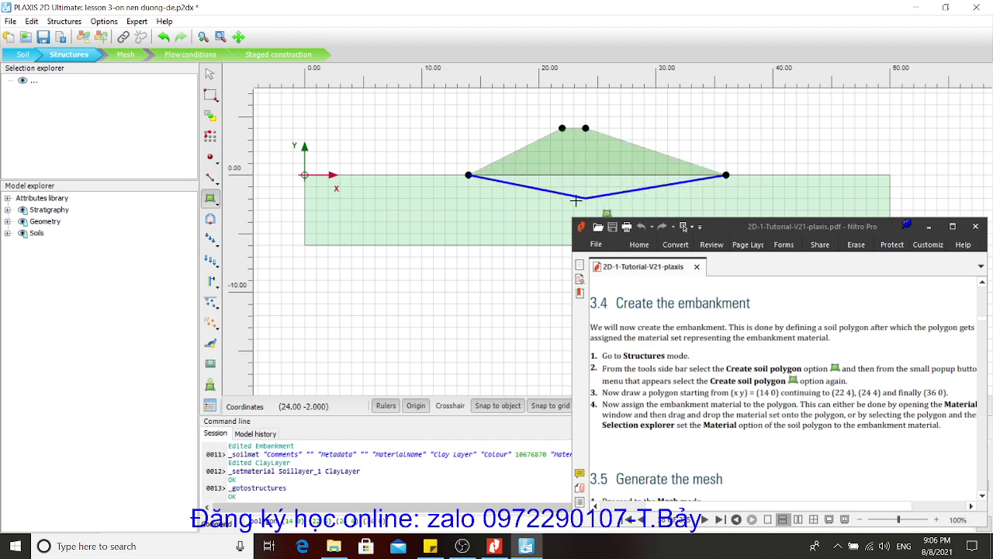